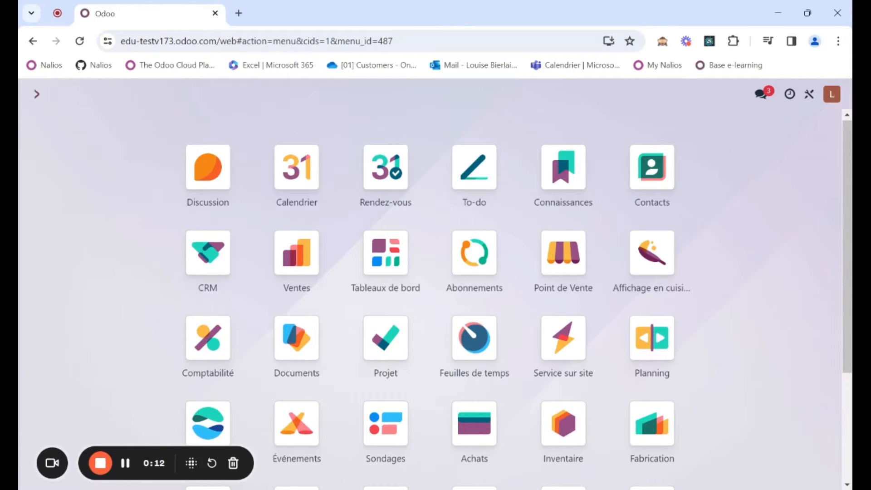
Step: Open the Abonnements app and display its list of recurring products
{"action": "type", "text": "abon"}
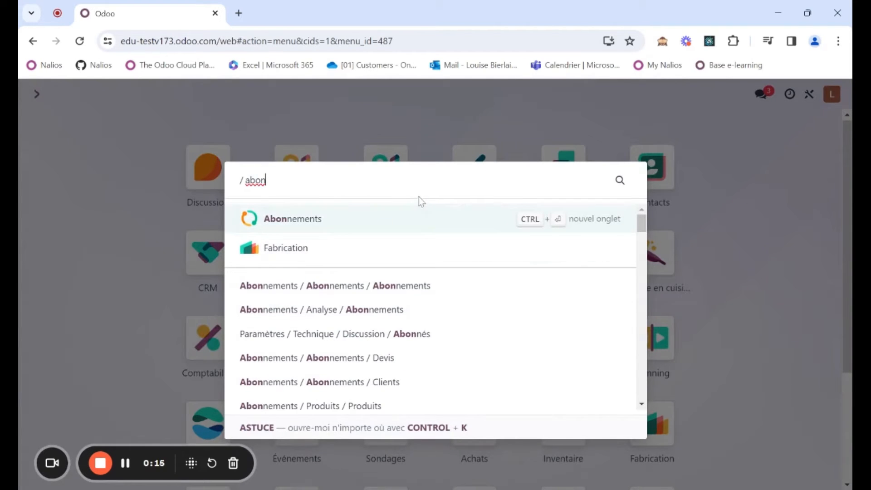
{"action": "left_click", "coordinate": [403, 224]}
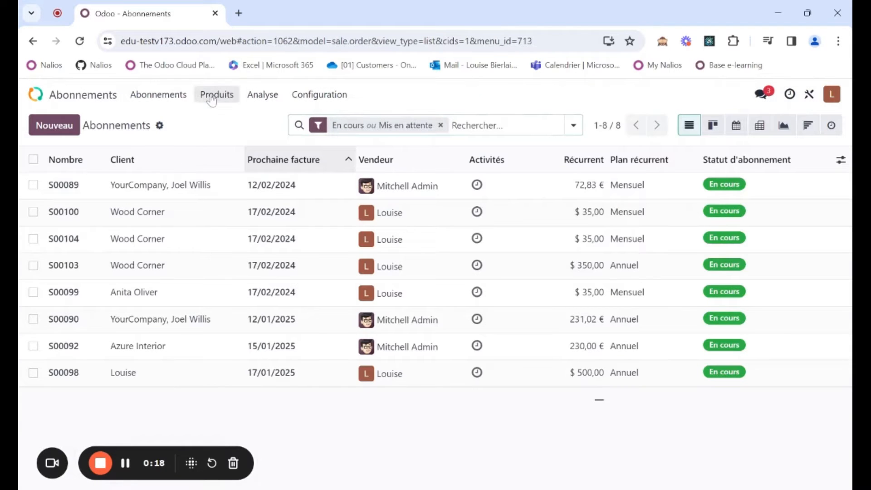
{"action": "left_click", "coordinate": [216, 94]}
{"action": "left_click", "coordinate": [217, 121]}
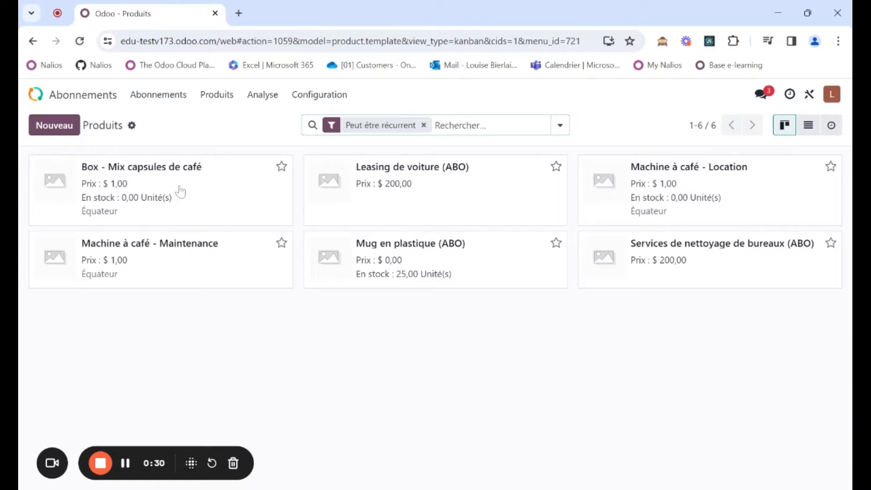
Step: Review the general information and sales price of the Machine à café - Location product, then return to the product list
{"action": "left_click", "coordinate": [752, 191]}
{"action": "scroll", "coordinate": [431, 331], "scroll_direction": "down", "scroll_amount": 2}
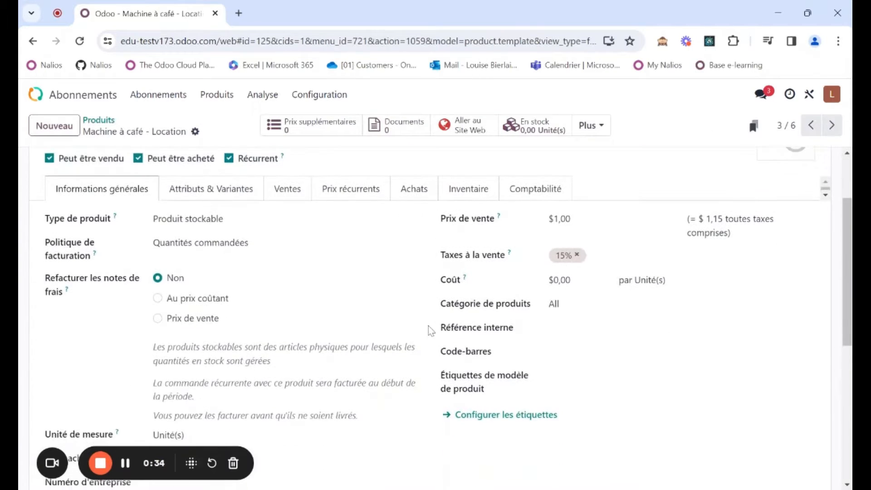
{"action": "scroll", "coordinate": [430, 331], "scroll_direction": "up", "scroll_amount": 1}
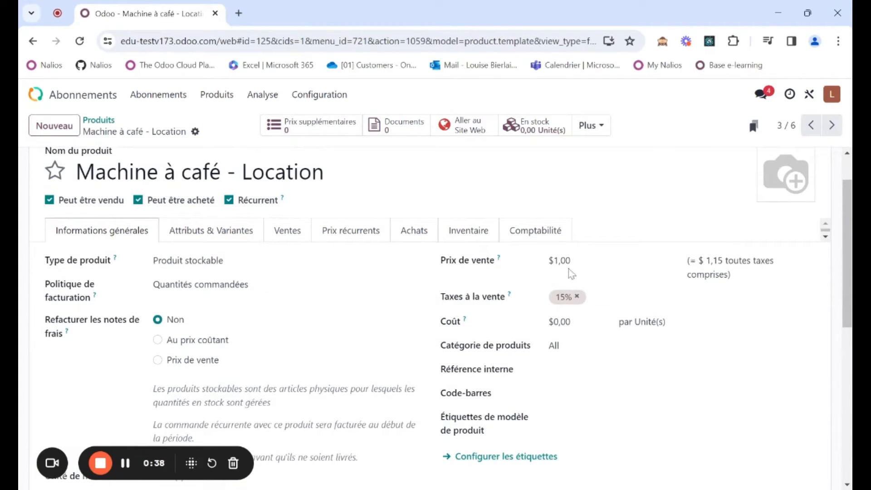
{"action": "scroll", "coordinate": [249, 233], "scroll_direction": "up", "scroll_amount": 1}
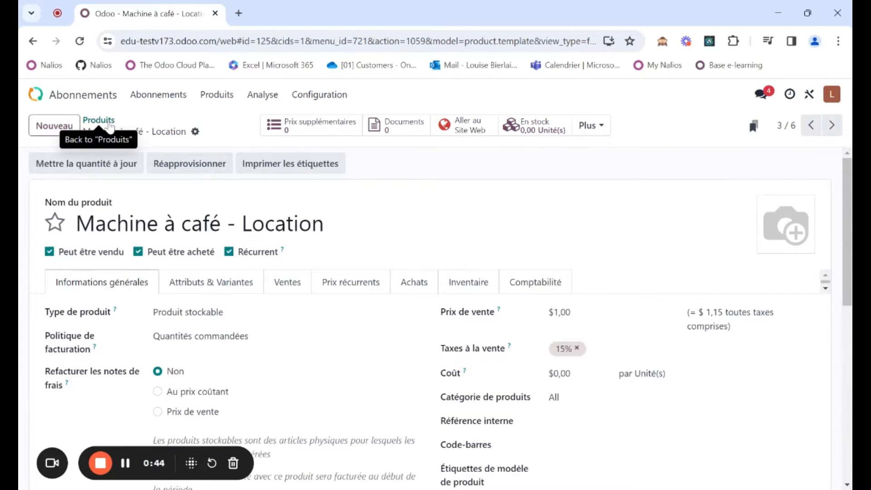
{"action": "left_click", "coordinate": [99, 120]}
Step: Open the recurring plans and review the Mensuel plan's billing details and product pricing, then return to the plan list
{"action": "left_click", "coordinate": [325, 98]}
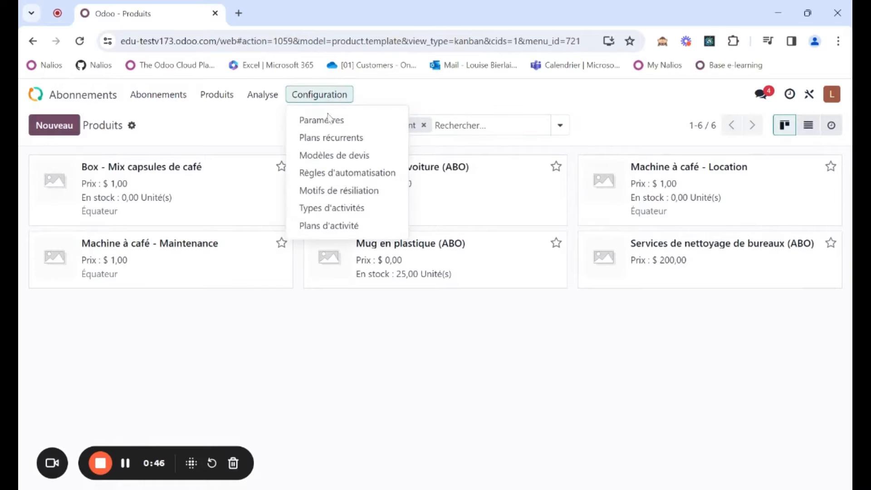
{"action": "left_click", "coordinate": [327, 139]}
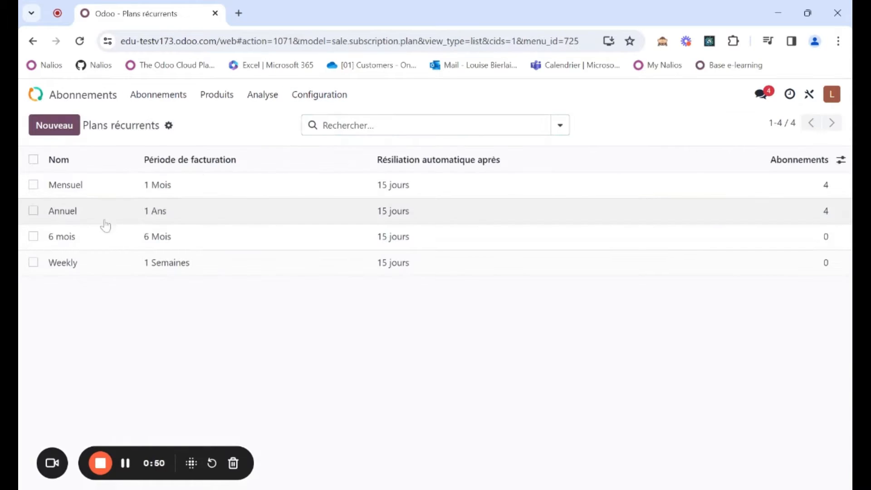
{"action": "left_click", "coordinate": [90, 192]}
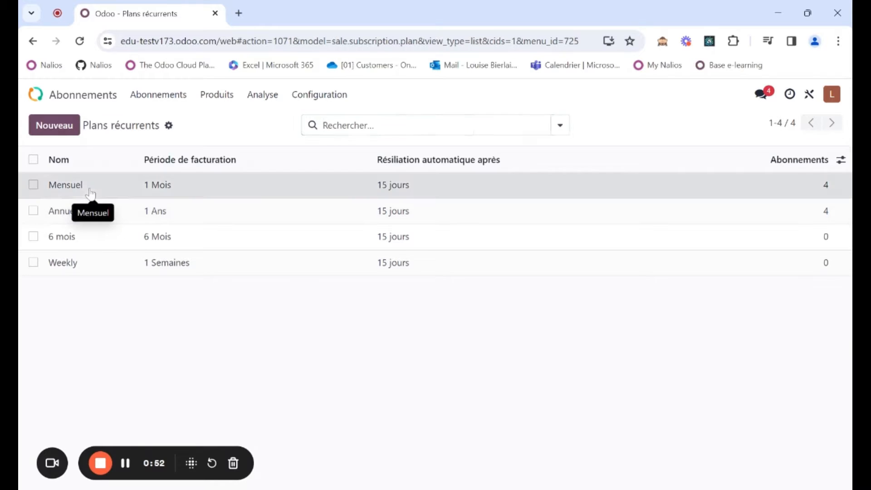
{"action": "scroll", "coordinate": [266, 268], "scroll_direction": "down", "scroll_amount": 1}
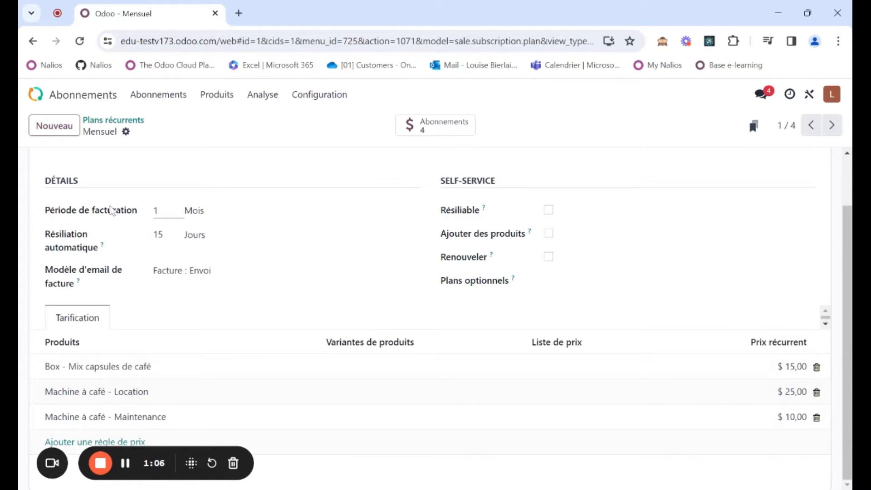
{"action": "scroll", "coordinate": [223, 320], "scroll_direction": "up", "scroll_amount": 1}
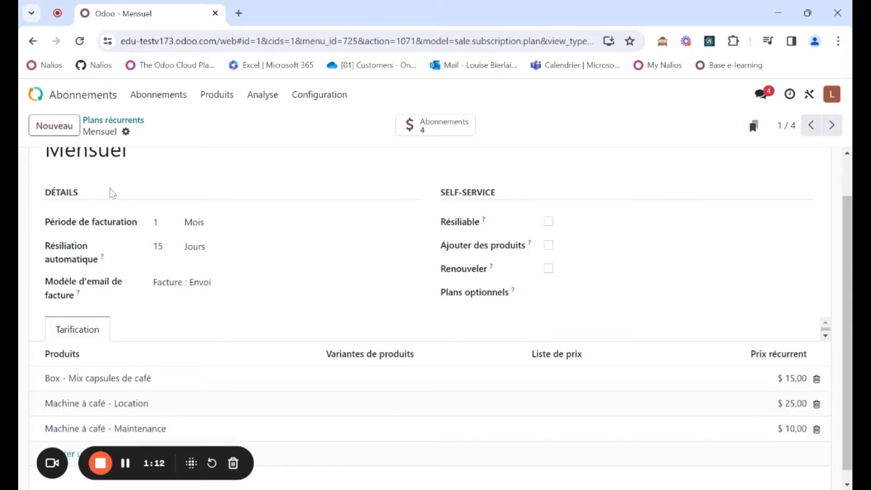
{"action": "left_click", "coordinate": [114, 121]}
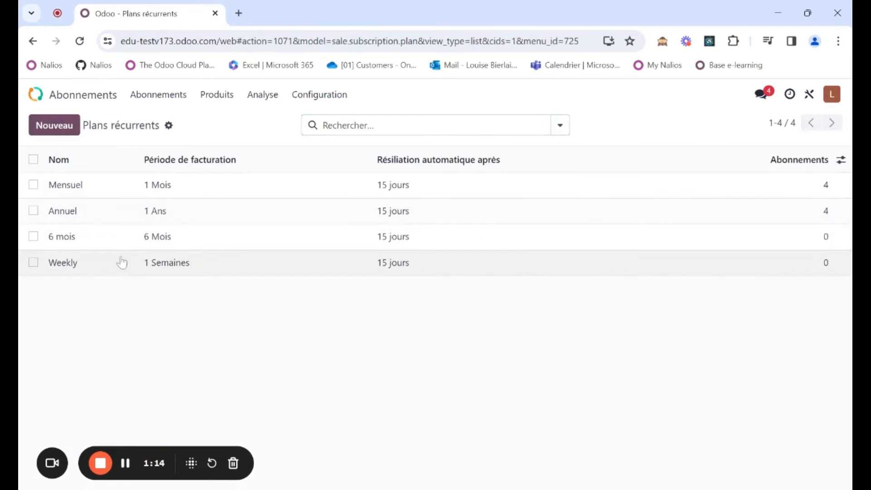
Step: Review the recurring product prices of the Annuel plan and return to the plan list
{"action": "left_click", "coordinate": [114, 220]}
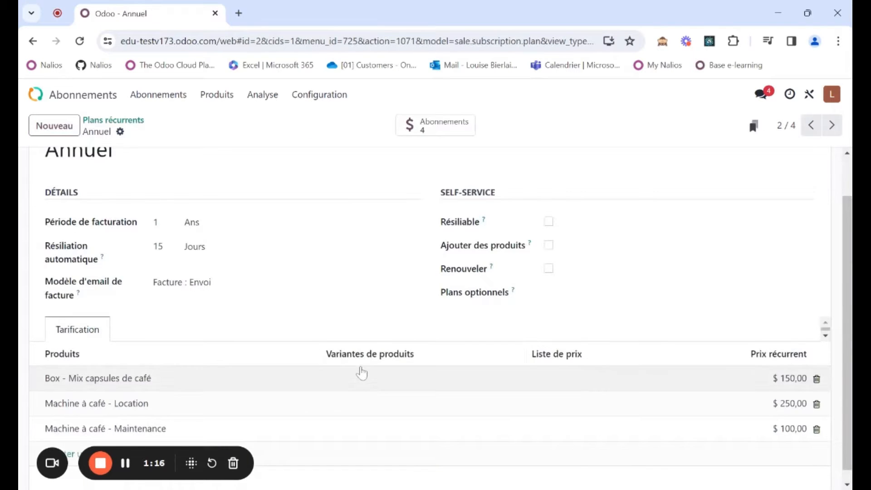
{"action": "scroll", "coordinate": [335, 385], "scroll_direction": "down", "scroll_amount": 1}
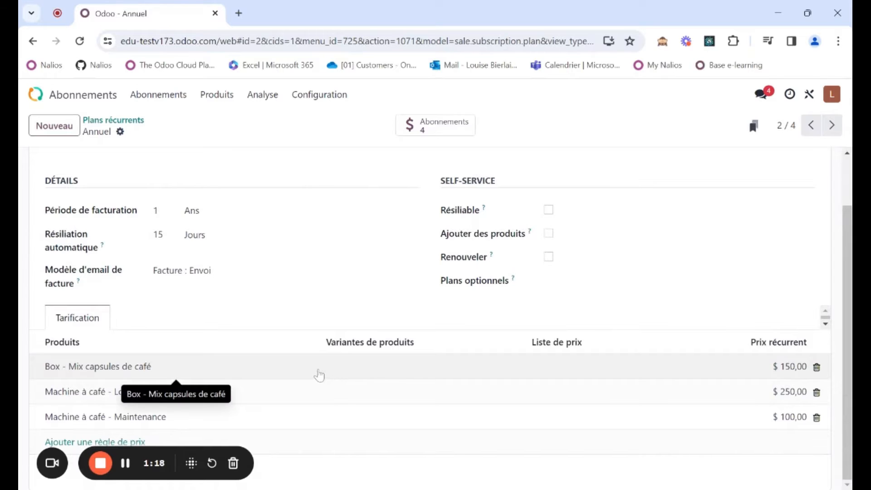
{"action": "left_click", "coordinate": [138, 120]}
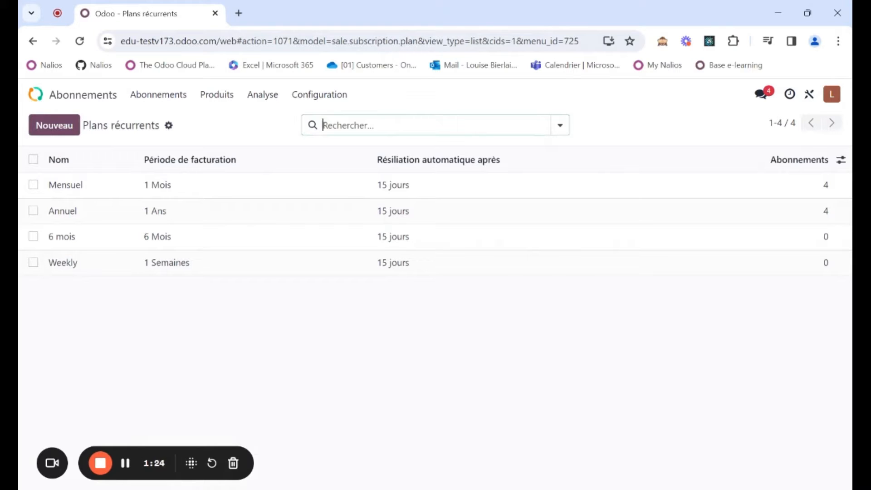
Step: Open the Monthly quotation template and examine its recurring plan settings and product lines
{"action": "left_click", "coordinate": [319, 96]}
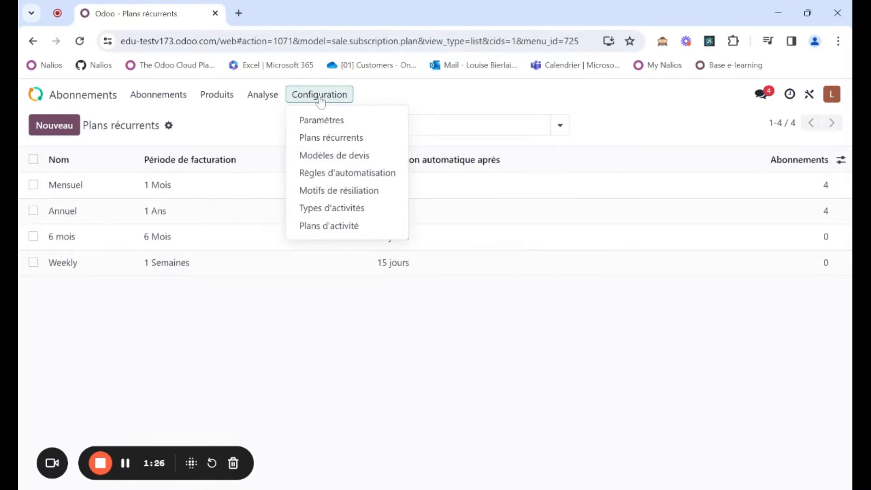
{"action": "left_click", "coordinate": [322, 155]}
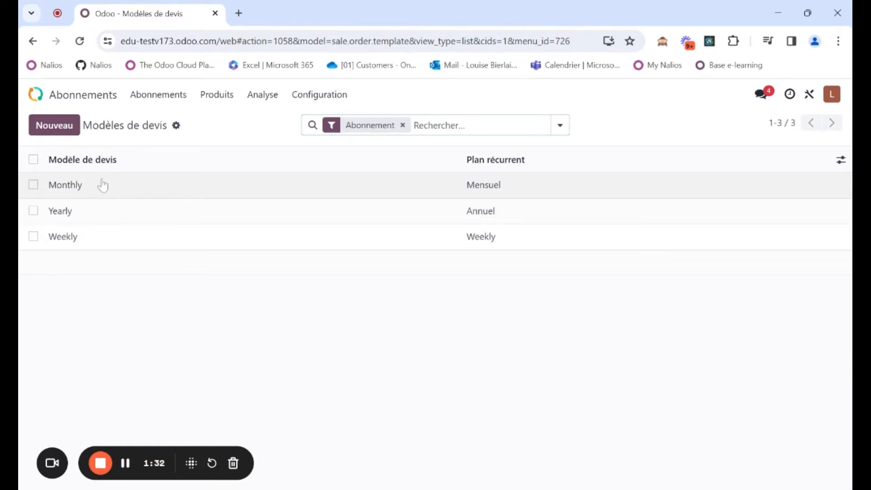
{"action": "left_click", "coordinate": [103, 184]}
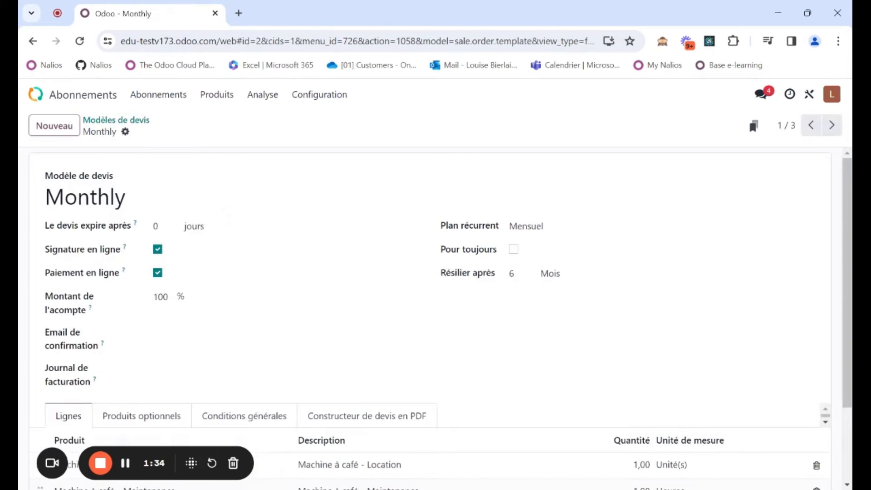
{"action": "left_click", "coordinate": [110, 121]}
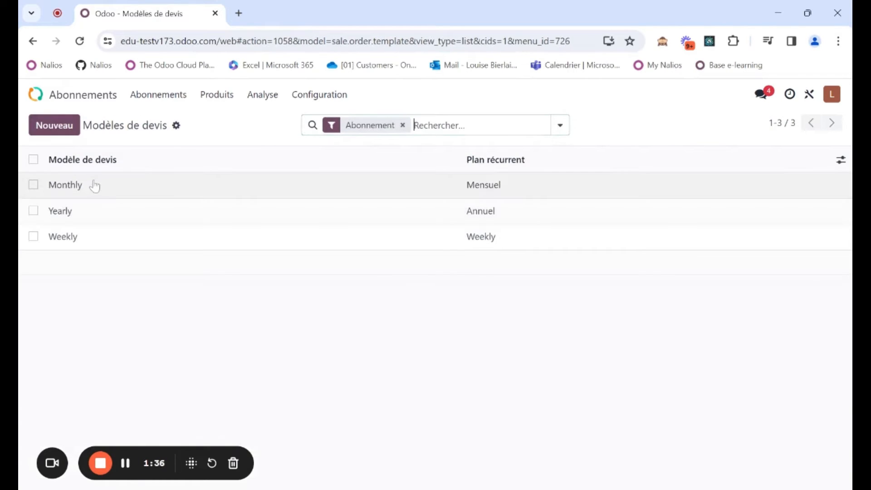
{"action": "left_click", "coordinate": [92, 186]}
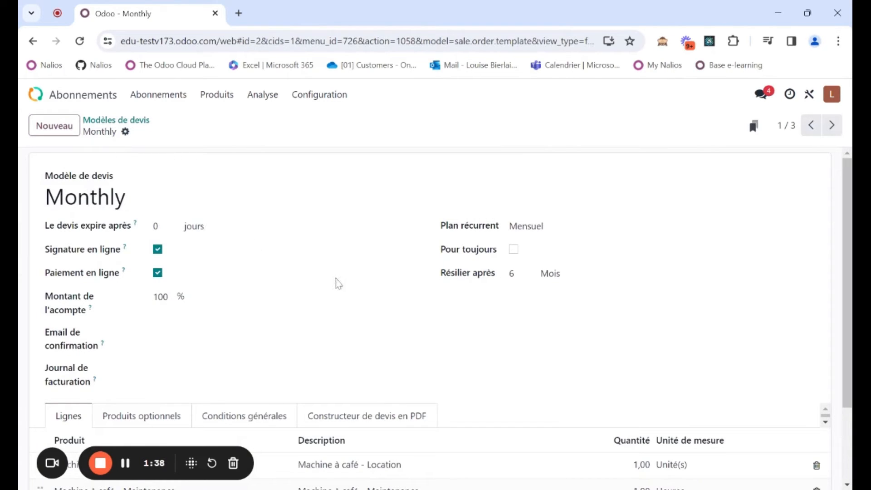
{"action": "scroll", "coordinate": [338, 284], "scroll_direction": "down", "scroll_amount": 2}
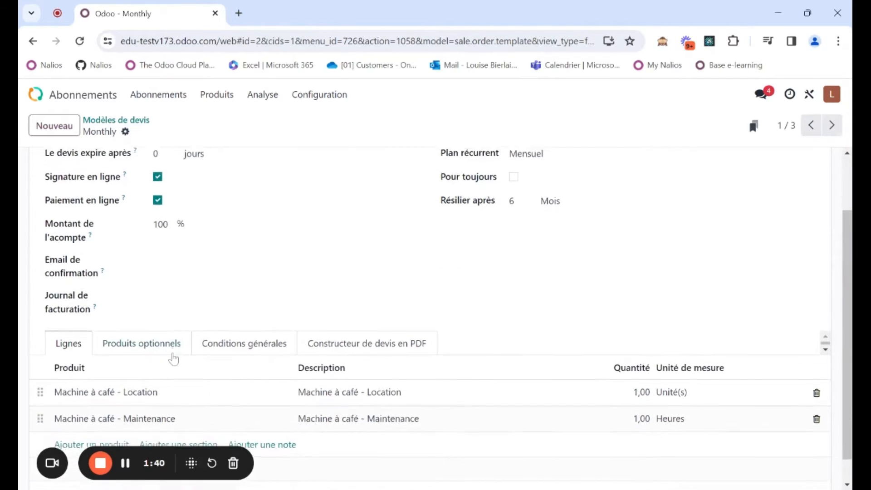
{"action": "scroll", "coordinate": [171, 358], "scroll_direction": "down", "scroll_amount": 1}
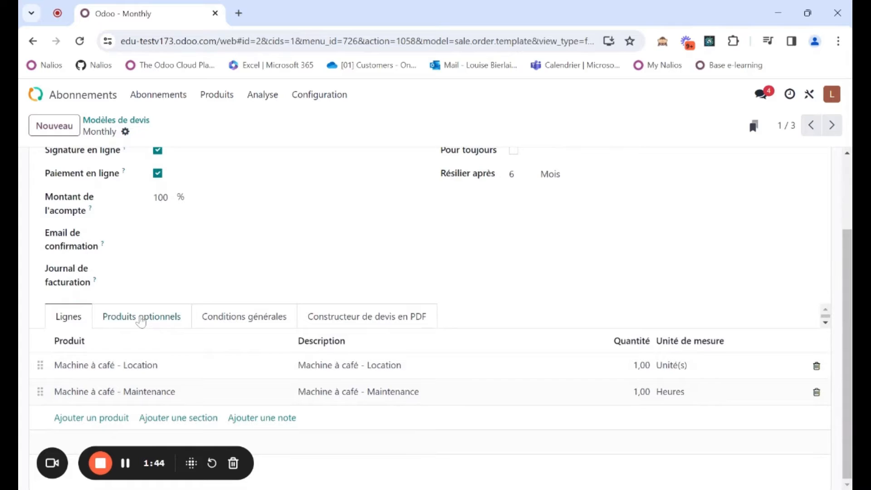
Step: Check the Monthly template's optional products against its regular lines, then return to the quotation template list
{"action": "left_click", "coordinate": [140, 323]}
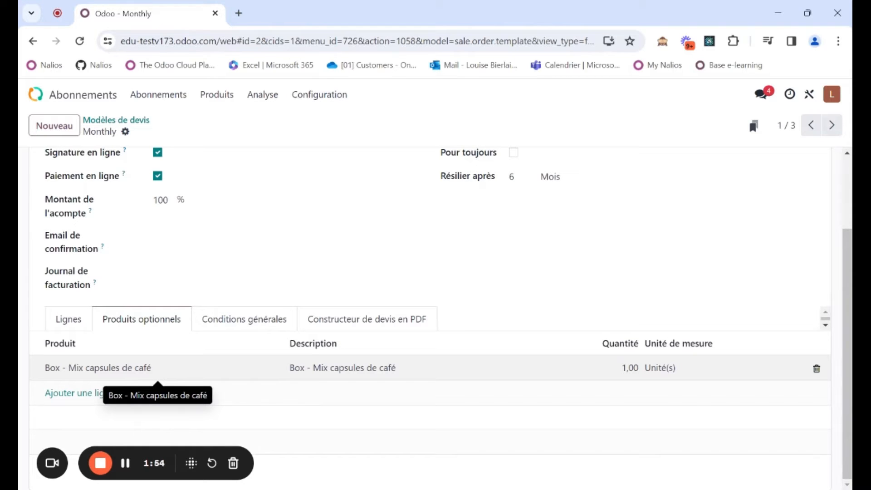
{"action": "left_click", "coordinate": [68, 319]}
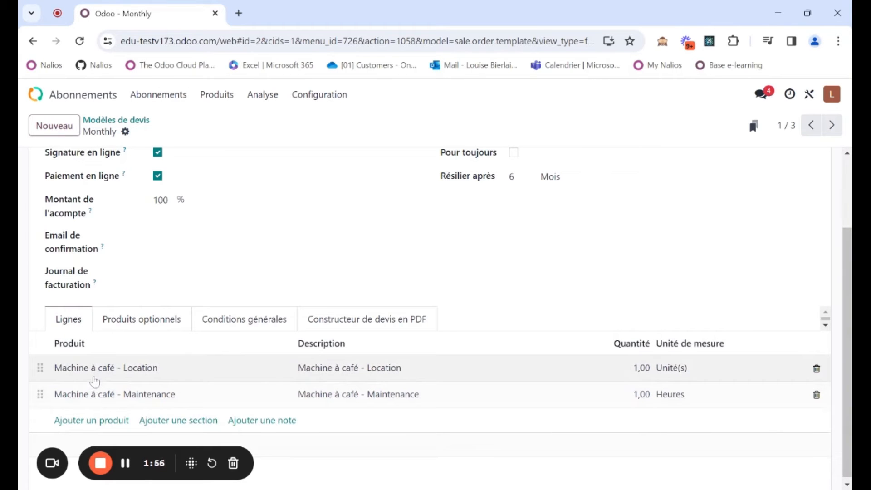
{"action": "scroll", "coordinate": [249, 259], "scroll_direction": "up", "scroll_amount": 2}
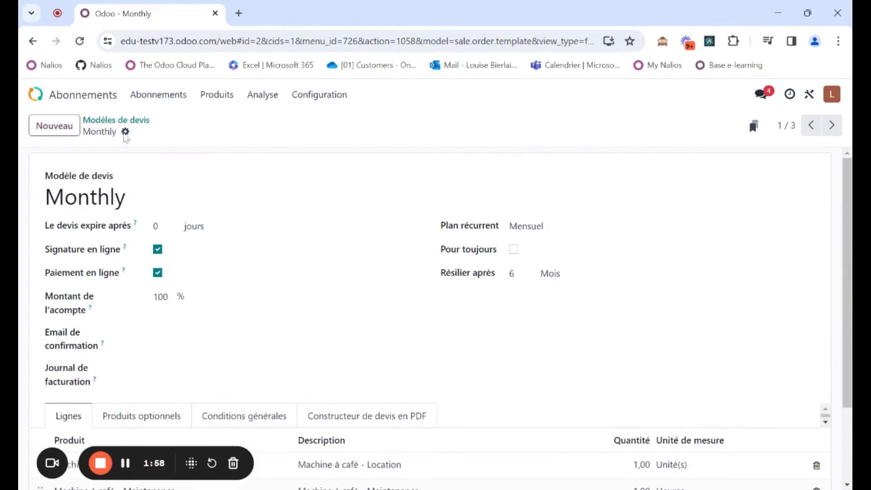
{"action": "left_click", "coordinate": [93, 120]}
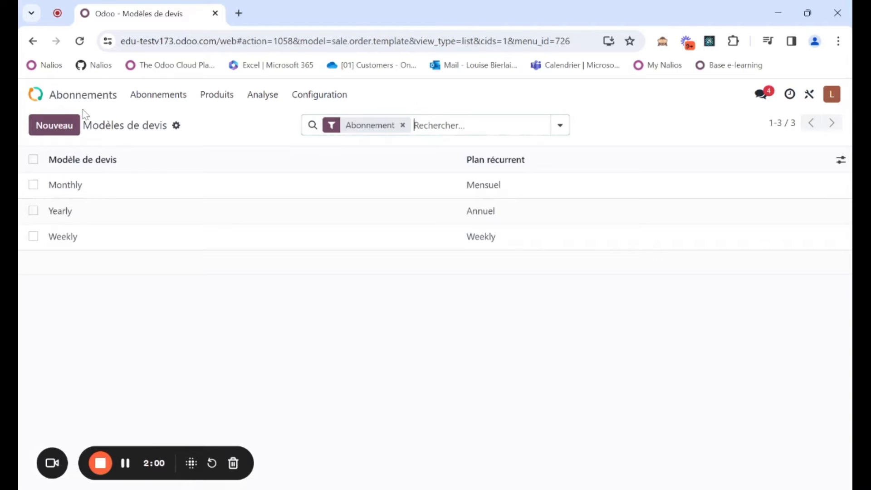
Step: Reopen the Mensuel recurring plan to examine its billing period, automatic closing and self-service options, then return to the plan list
{"action": "left_click", "coordinate": [335, 96]}
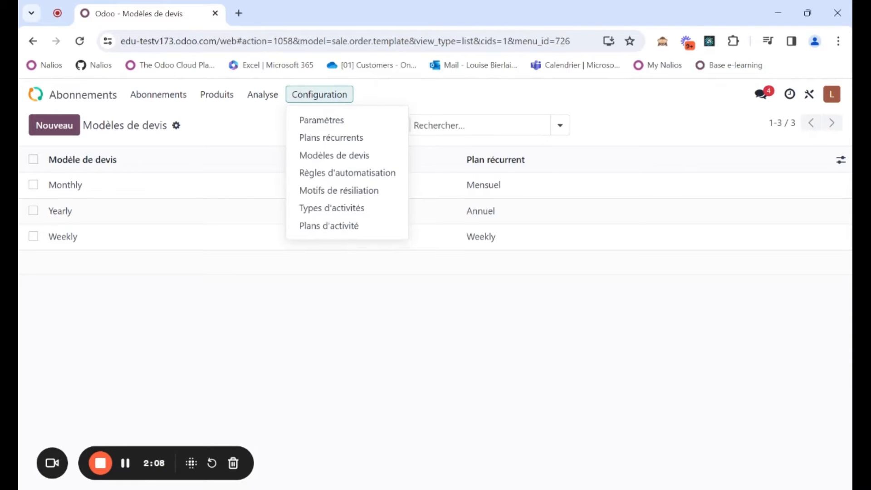
{"action": "left_click", "coordinate": [333, 138]}
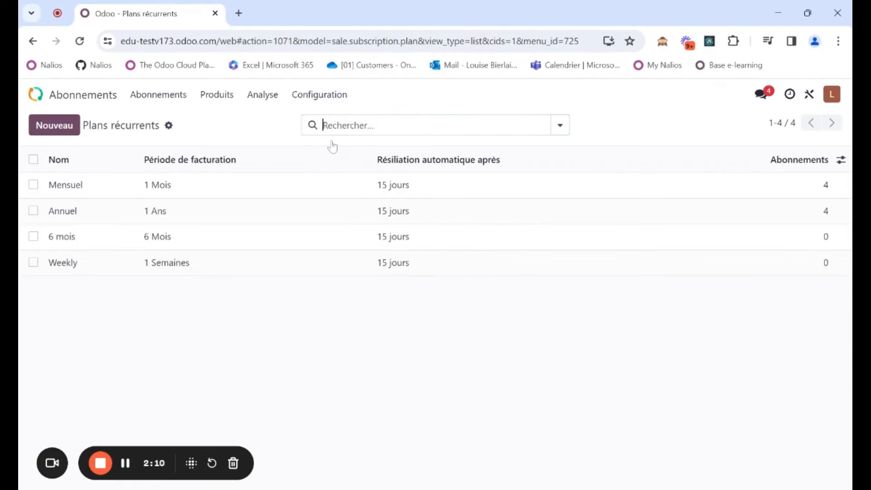
{"action": "left_click", "coordinate": [110, 193]}
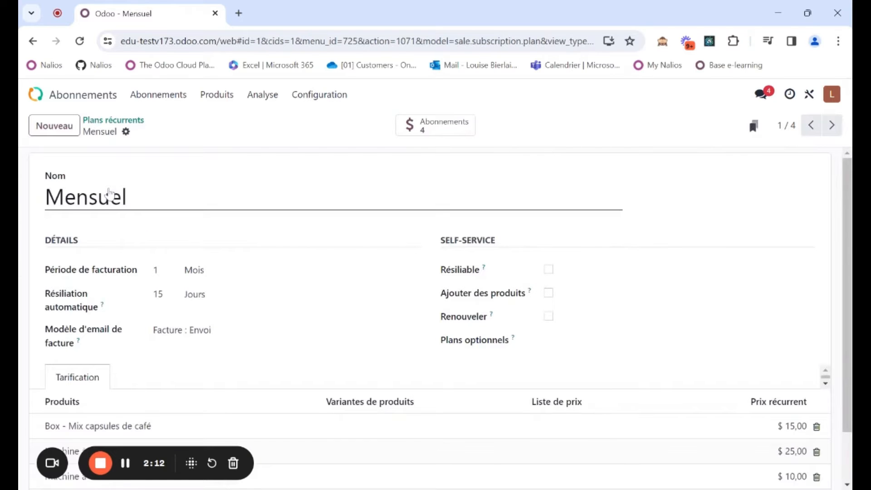
{"action": "scroll", "coordinate": [193, 227], "scroll_direction": "down", "scroll_amount": 1}
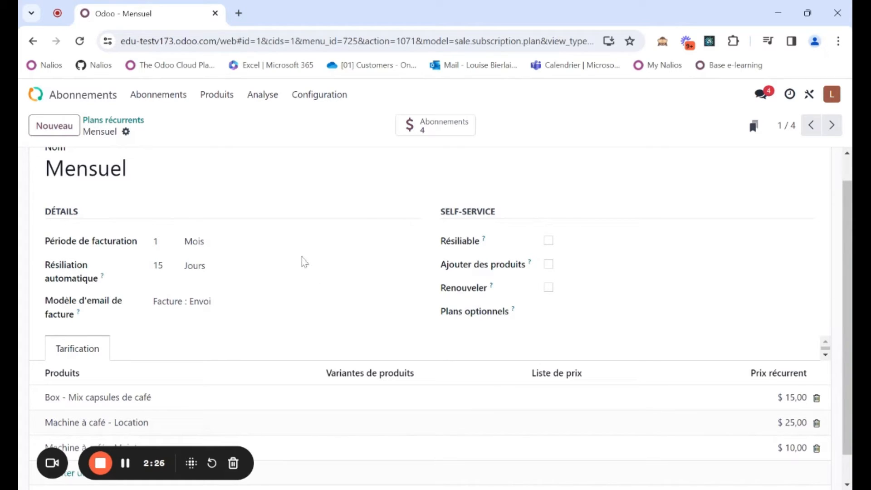
{"action": "scroll", "coordinate": [304, 263], "scroll_direction": "up", "scroll_amount": 1}
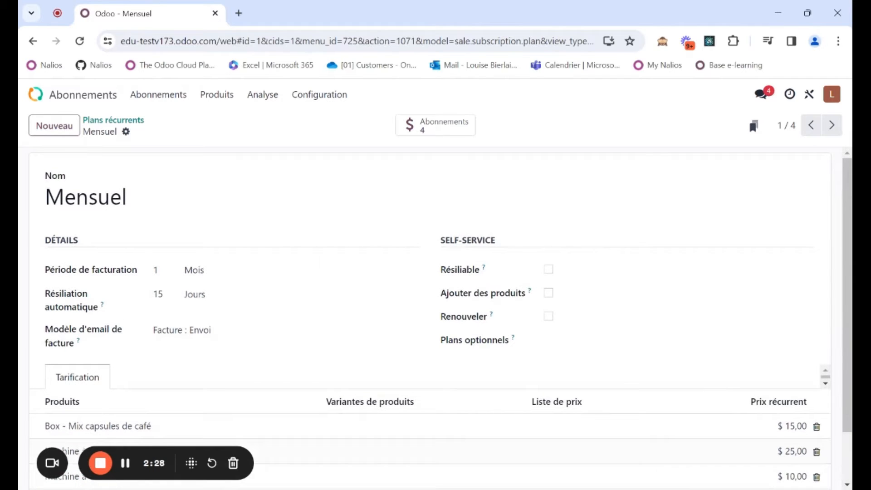
{"action": "left_click", "coordinate": [119, 121]}
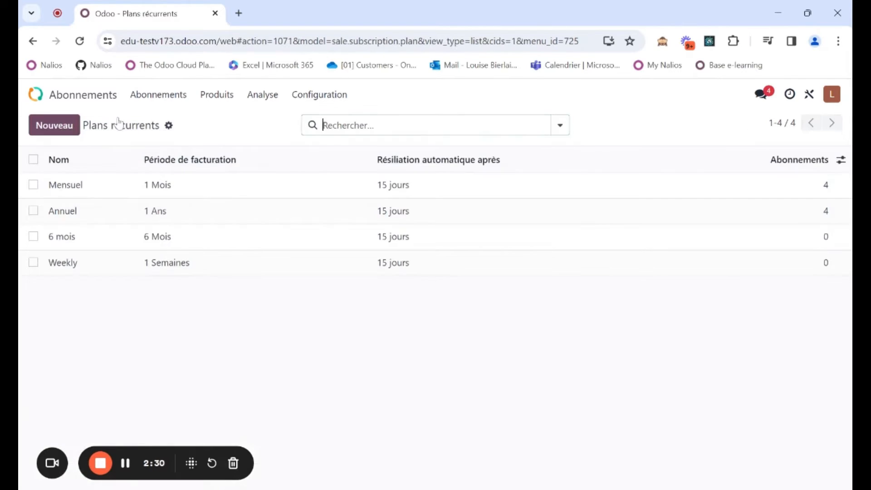
Step: Create a new subscription quotation for customer Wood Corner using the Monthly quotation template
{"action": "left_click", "coordinate": [156, 95]}
{"action": "left_click", "coordinate": [161, 121]}
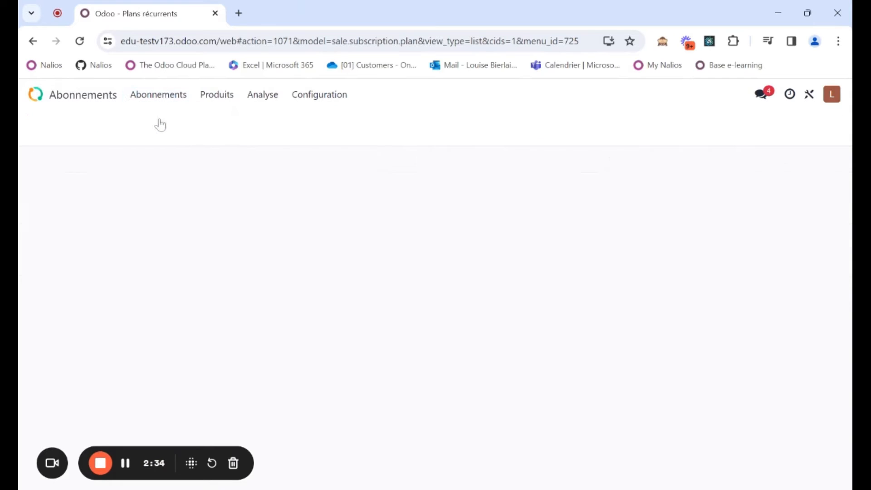
{"action": "left_click", "coordinate": [59, 130]}
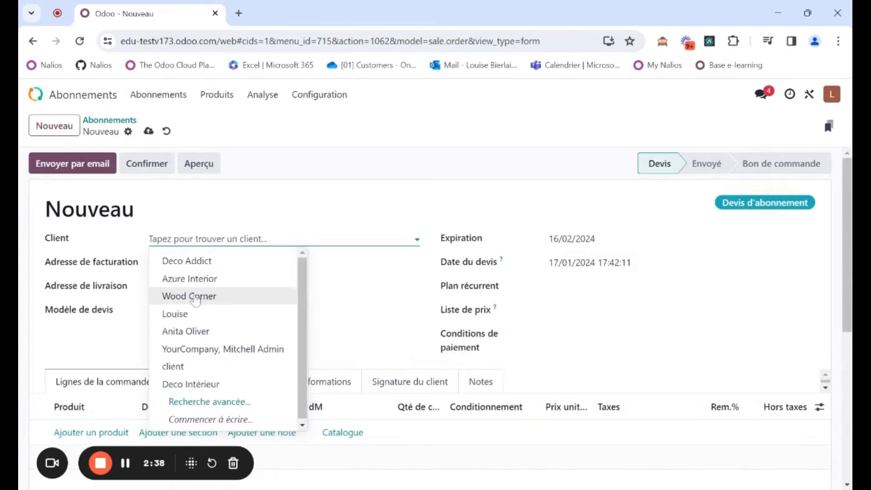
{"action": "left_click", "coordinate": [198, 300]}
{"action": "left_click", "coordinate": [172, 349]}
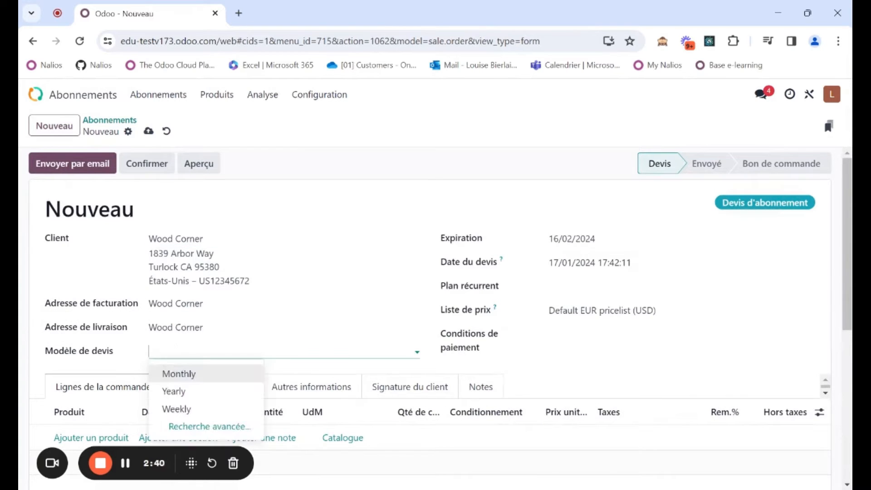
{"action": "left_click", "coordinate": [214, 381]}
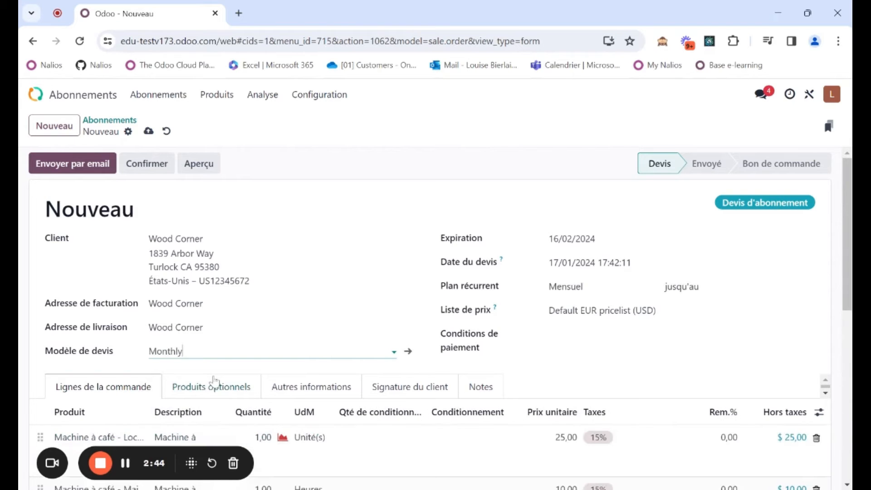
Step: Review the Wood Corner quotation's order lines and its optional products
{"action": "scroll", "coordinate": [214, 381], "scroll_direction": "down", "scroll_amount": 1}
{"action": "scroll", "coordinate": [215, 381], "scroll_direction": "down", "scroll_amount": 1}
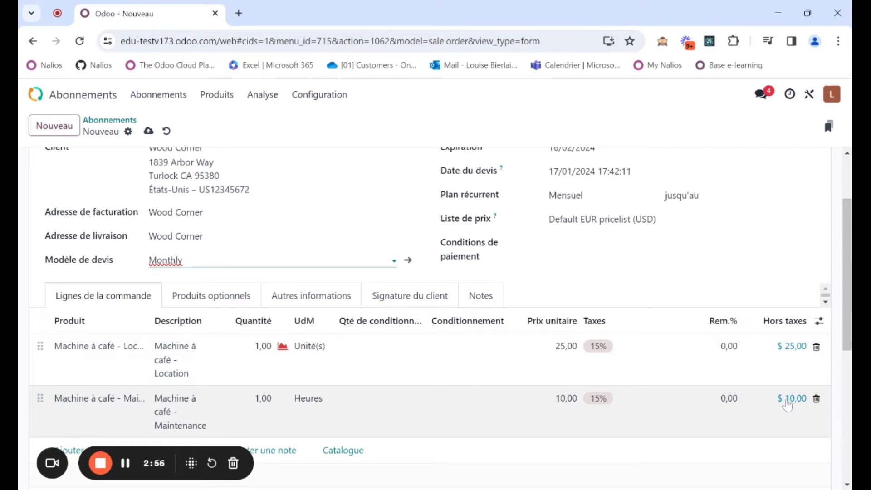
{"action": "left_click", "coordinate": [210, 300]}
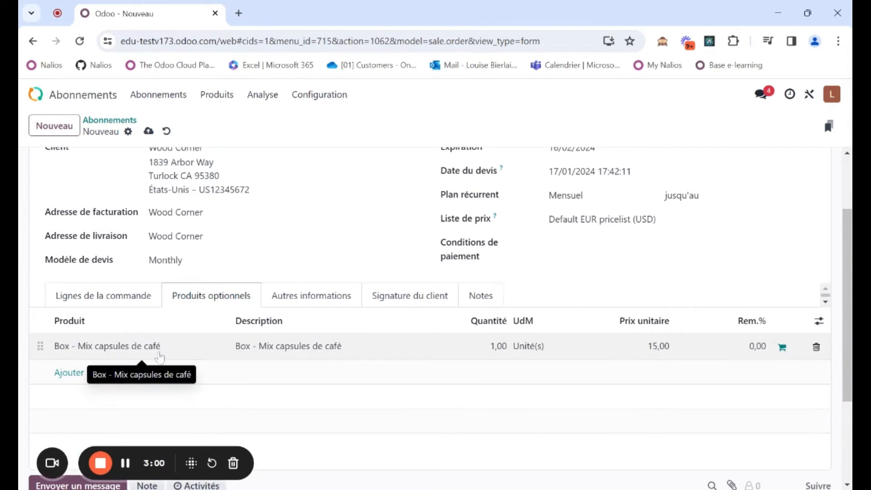
{"action": "left_click", "coordinate": [107, 303]}
{"action": "scroll", "coordinate": [111, 313], "scroll_direction": "up", "scroll_amount": 2}
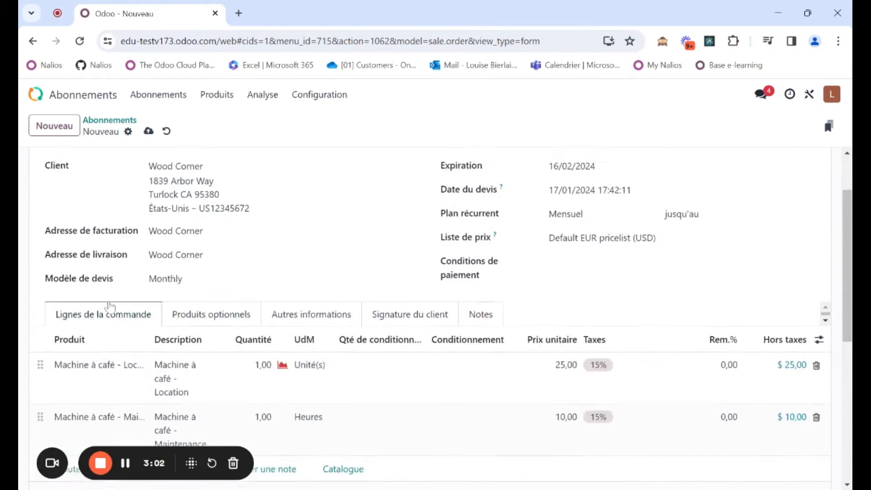
Step: Save and confirm the Wood Corner quotation, and create a draft regular invoice (Facture normale) from it
{"action": "left_click", "coordinate": [148, 132]}
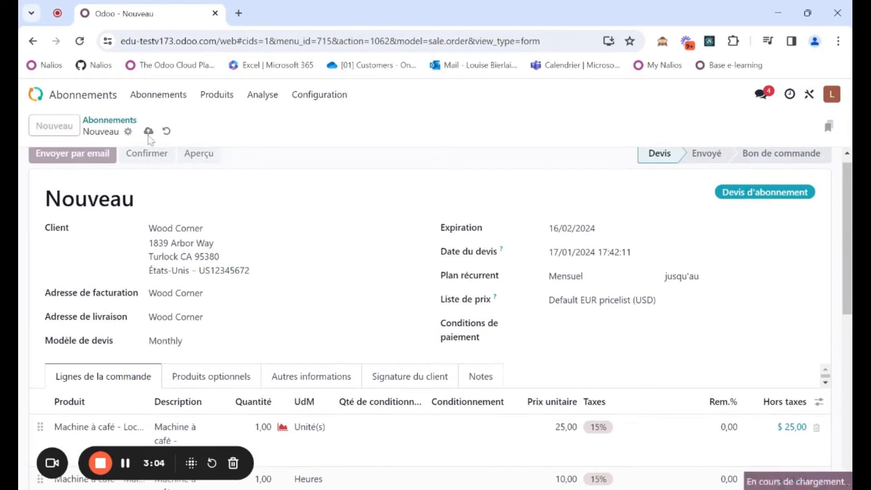
{"action": "left_click", "coordinate": [149, 165]}
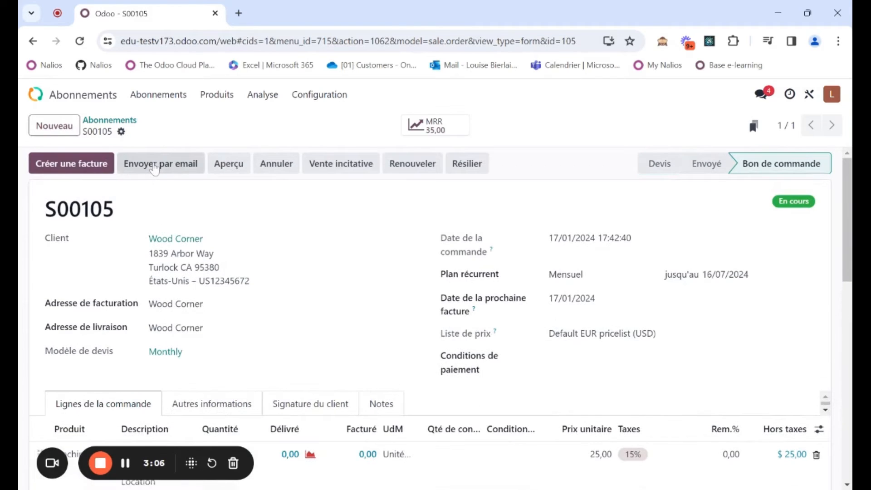
{"action": "left_click", "coordinate": [93, 165]}
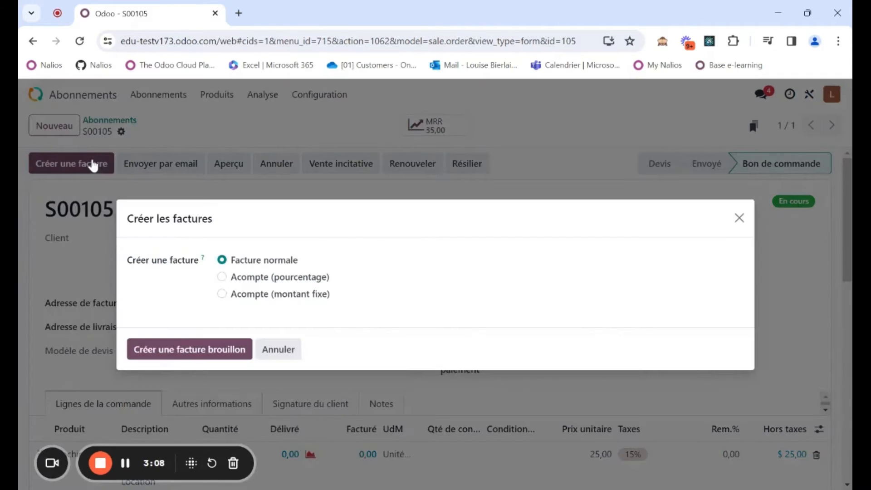
{"action": "left_click", "coordinate": [176, 352]}
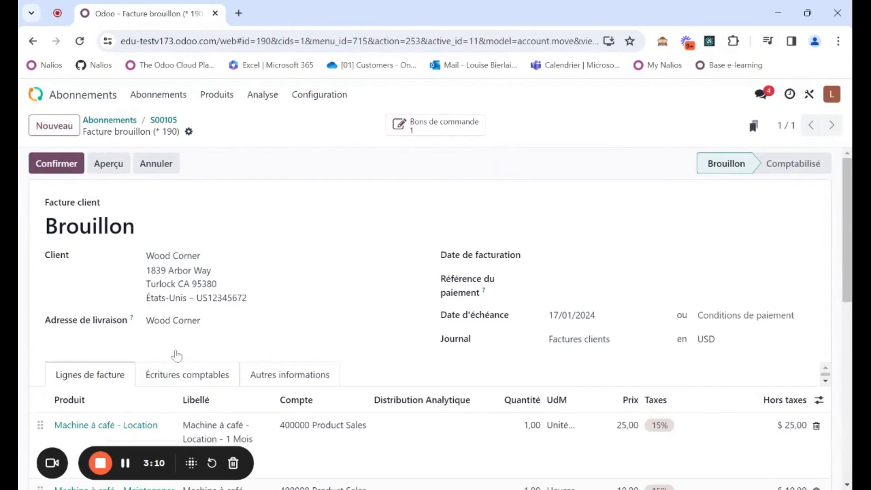
Step: Confirm the draft invoice and register its payment in the Banque journal with the Manual payment method
{"action": "left_click", "coordinate": [58, 166]}
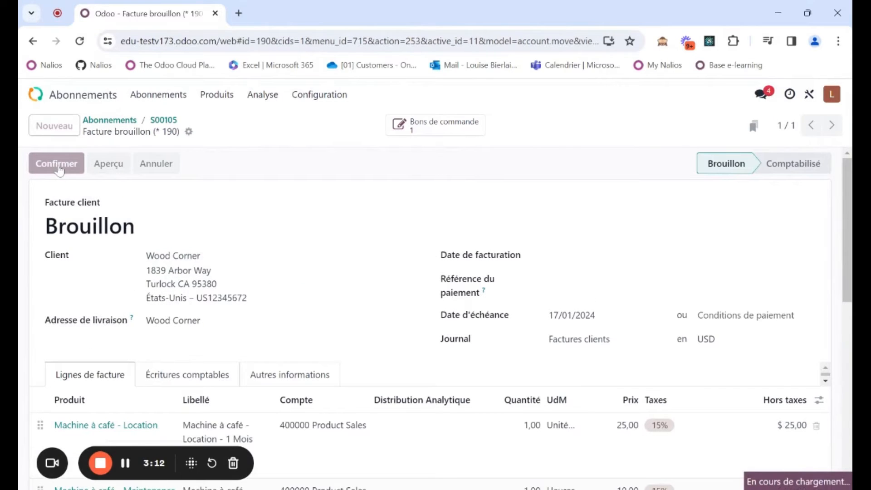
{"action": "left_click", "coordinate": [159, 165]}
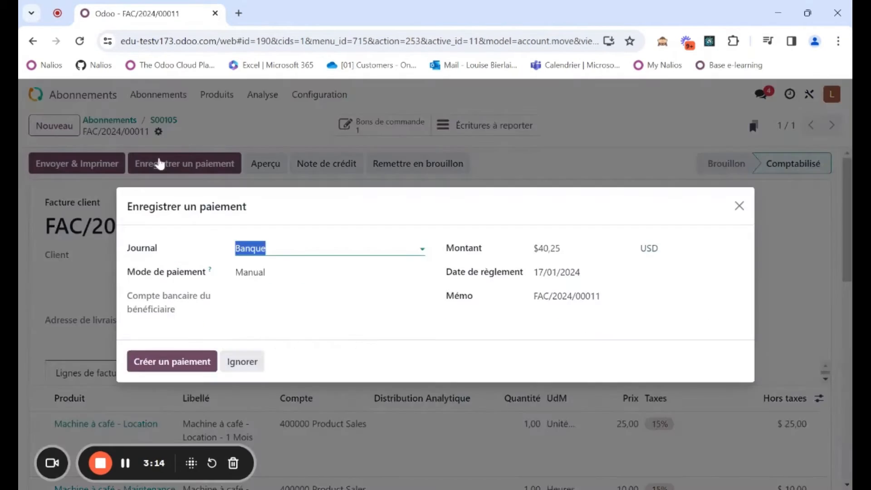
{"action": "left_click", "coordinate": [159, 359]}
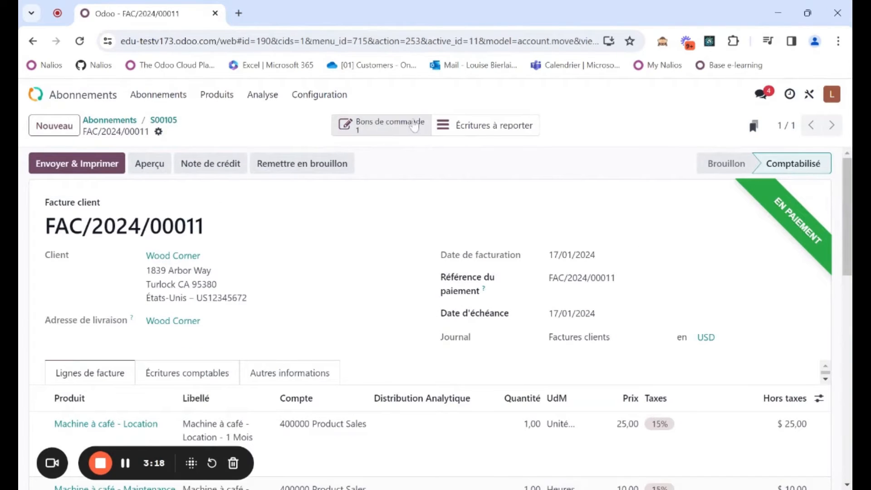
Step: Open the customer portal preview from the invoice's sales order, examine its invoices, plan details and payment section, and return to edit mode
{"action": "left_click", "coordinate": [393, 129]}
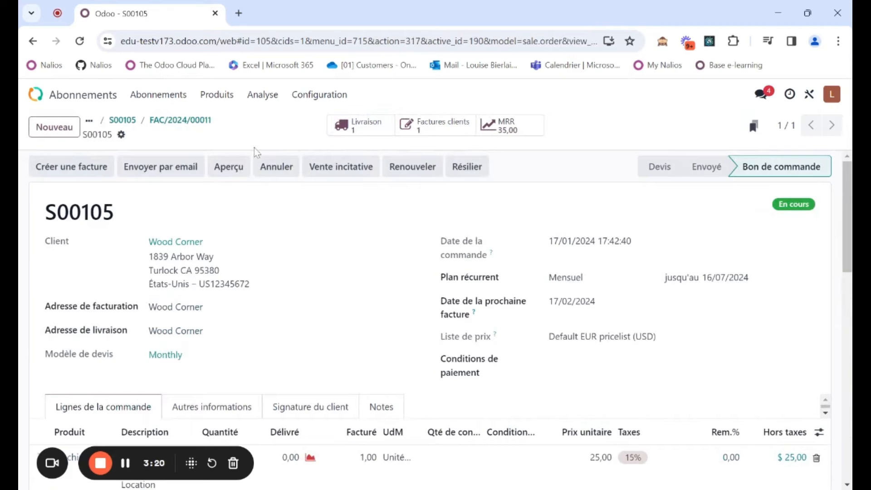
{"action": "left_click", "coordinate": [221, 173]}
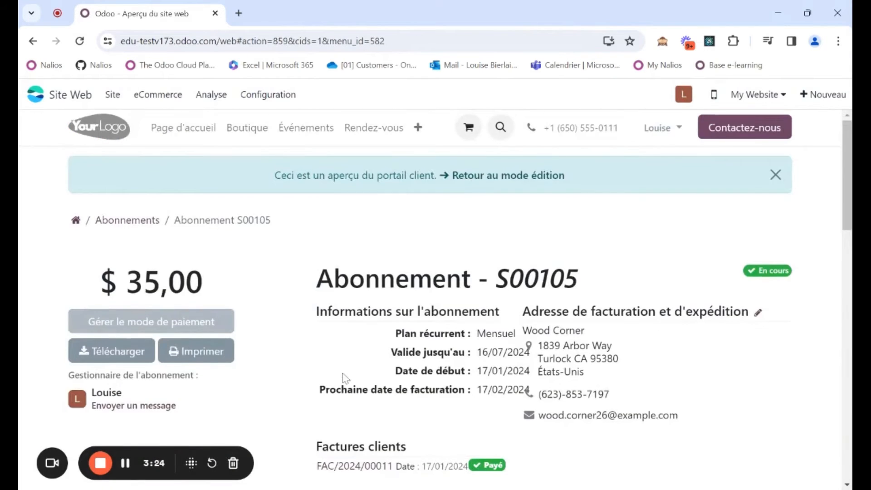
{"action": "scroll", "coordinate": [346, 378], "scroll_direction": "down", "scroll_amount": 3}
{"action": "scroll", "coordinate": [437, 300], "scroll_direction": "down", "scroll_amount": 2}
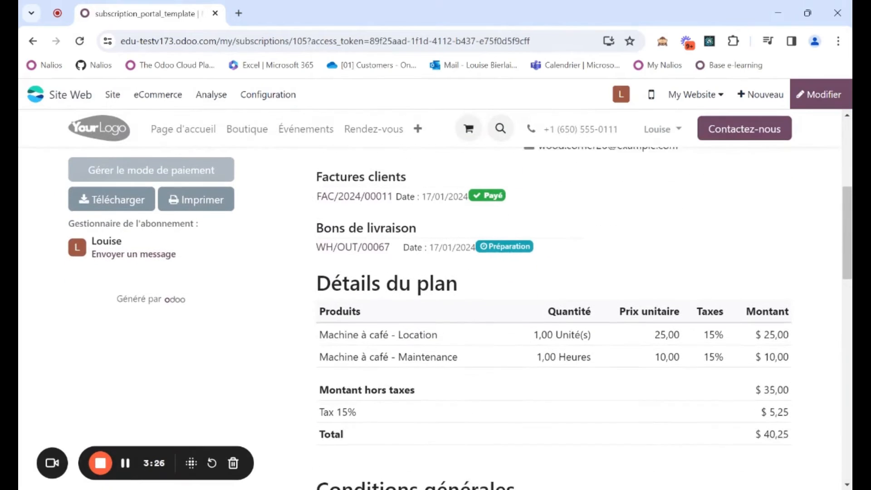
{"action": "scroll", "coordinate": [203, 232], "scroll_direction": "up", "scroll_amount": 5}
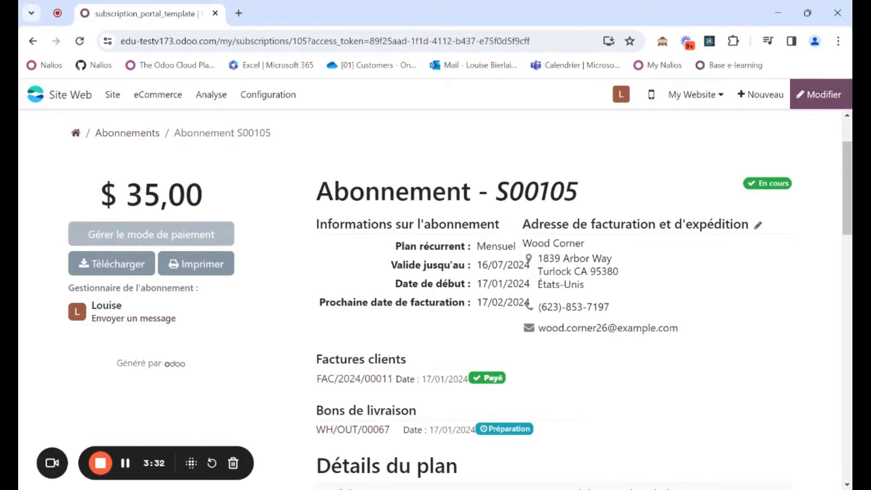
{"action": "scroll", "coordinate": [300, 323], "scroll_direction": "down", "scroll_amount": 6}
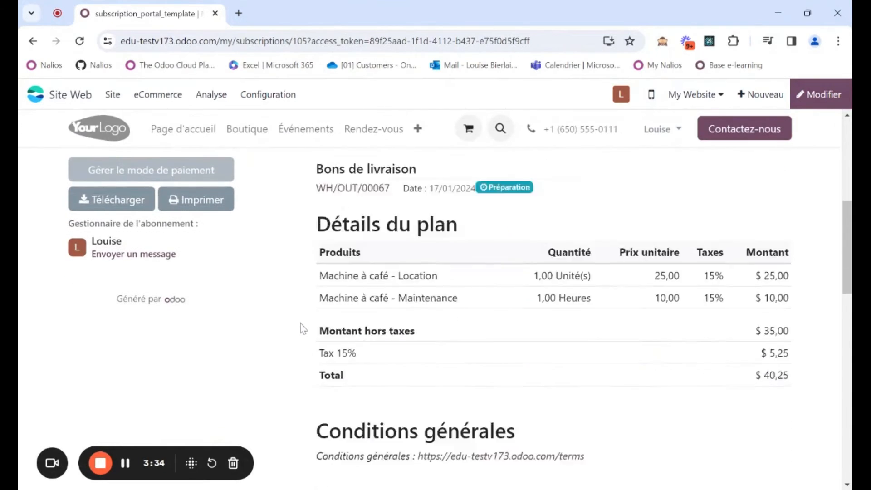
{"action": "scroll", "coordinate": [303, 328], "scroll_direction": "down", "scroll_amount": 3}
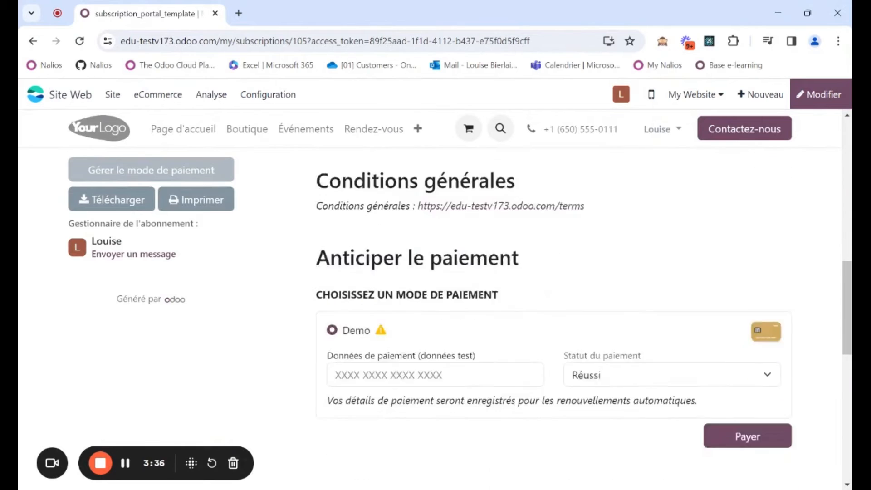
{"action": "scroll", "coordinate": [303, 328], "scroll_direction": "up", "scroll_amount": 5}
{"action": "scroll", "coordinate": [436, 300], "scroll_direction": "up", "scroll_amount": 5}
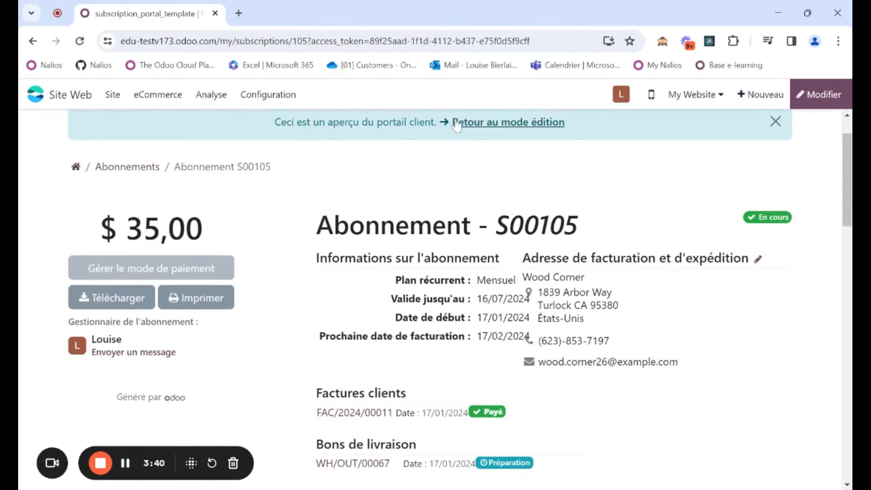
{"action": "left_click", "coordinate": [457, 121]}
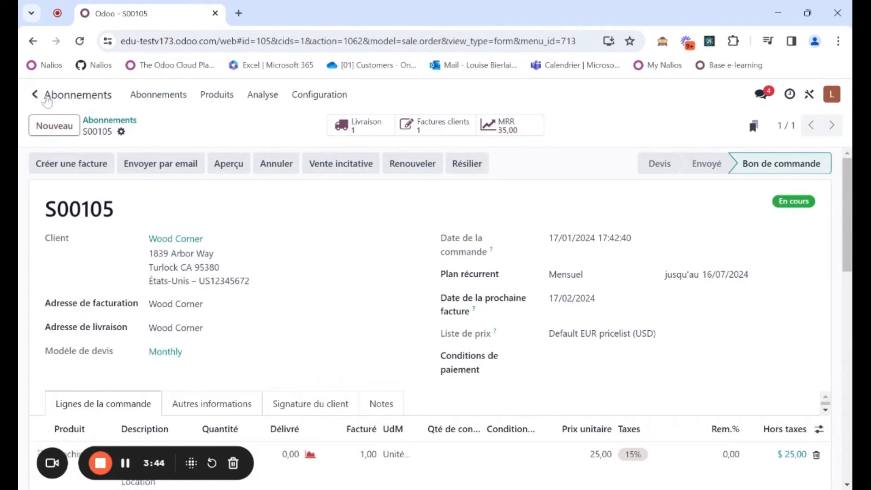
Step: Enable the self-service options Résiliable, Ajouter des produits and Renouveler on the Mensuel recurring plan
{"action": "left_click", "coordinate": [319, 94]}
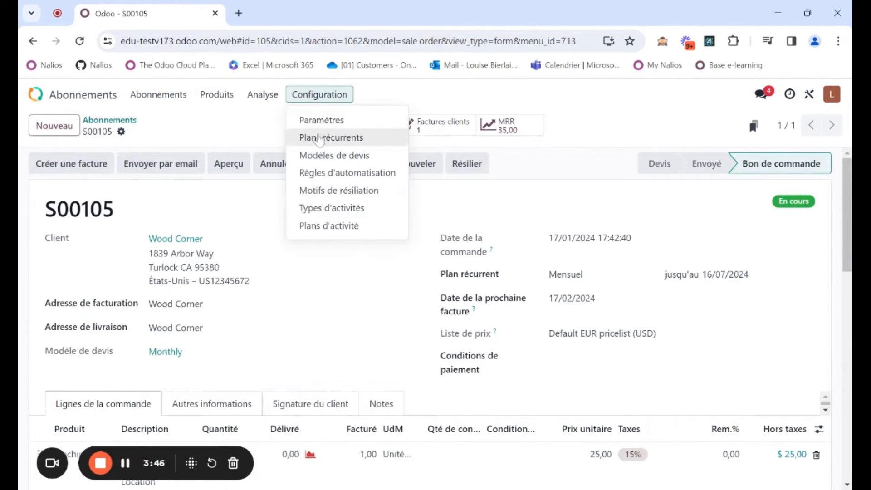
{"action": "left_click", "coordinate": [319, 140]}
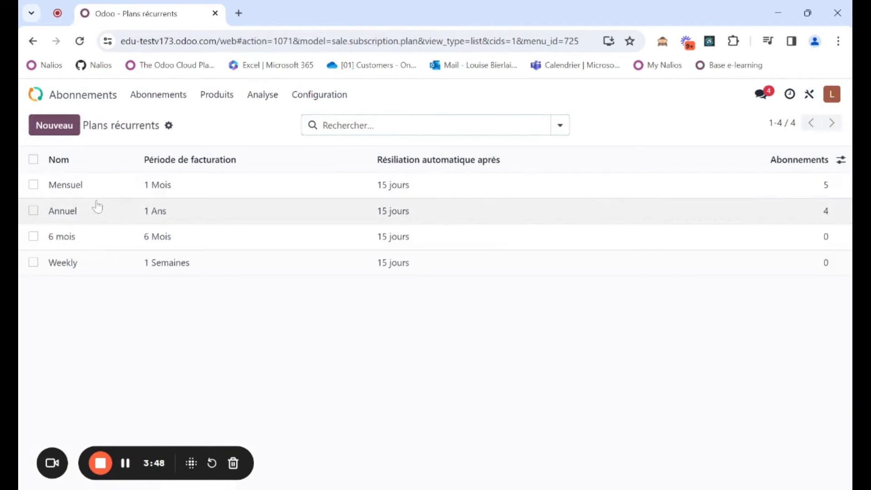
{"action": "left_click", "coordinate": [90, 197]}
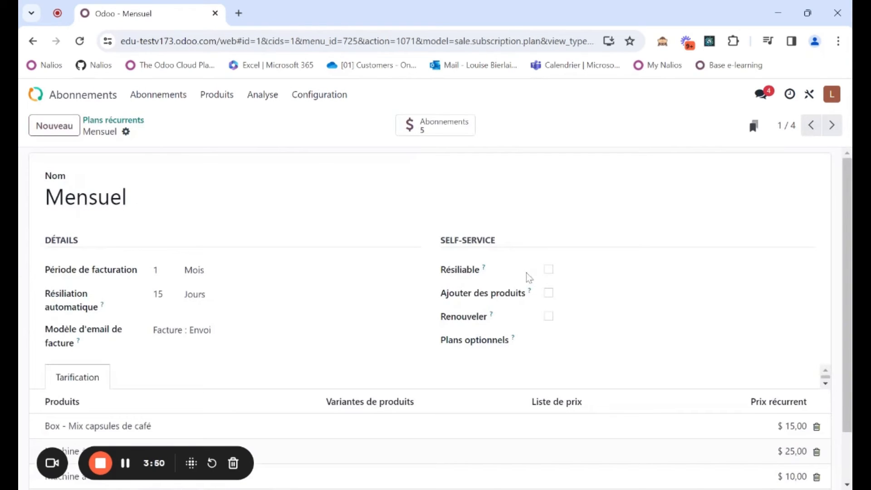
{"action": "left_click", "coordinate": [548, 273]}
{"action": "left_click", "coordinate": [549, 293]}
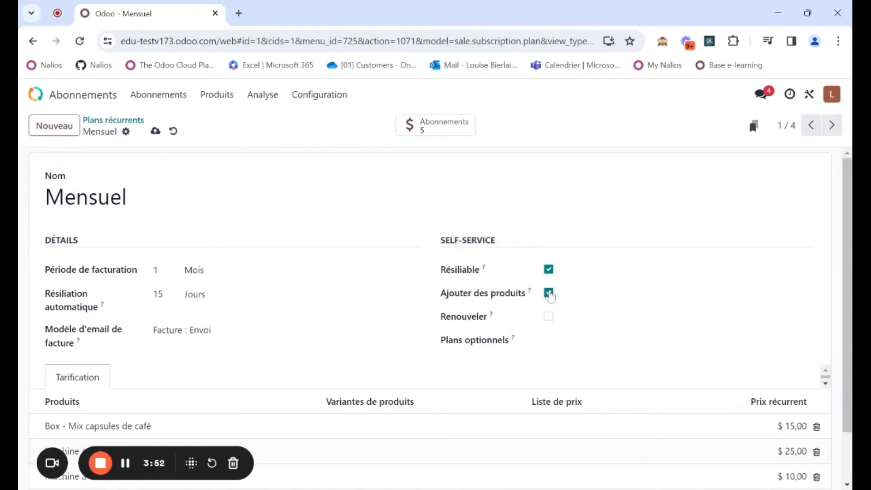
{"action": "left_click", "coordinate": [549, 317]}
Step: Add Annuel and Weekly as optional plans of the Mensuel recurring plan and save it
{"action": "left_click", "coordinate": [555, 340]}
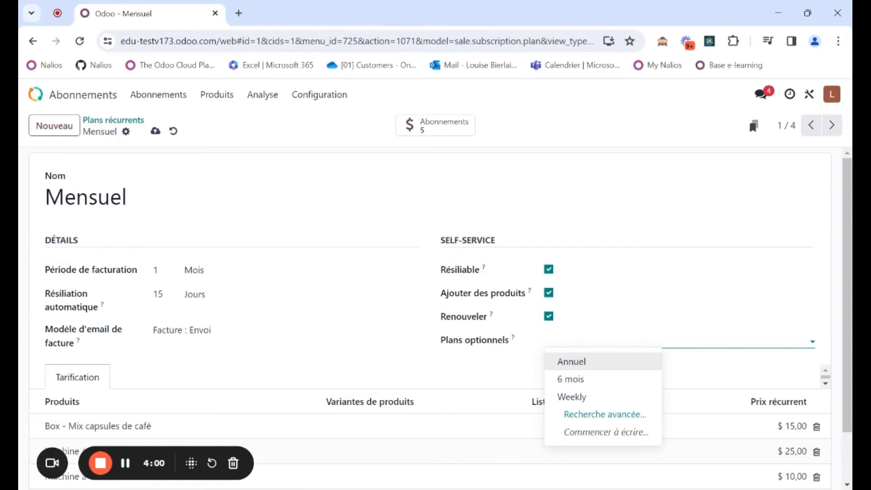
{"action": "left_click", "coordinate": [561, 363]}
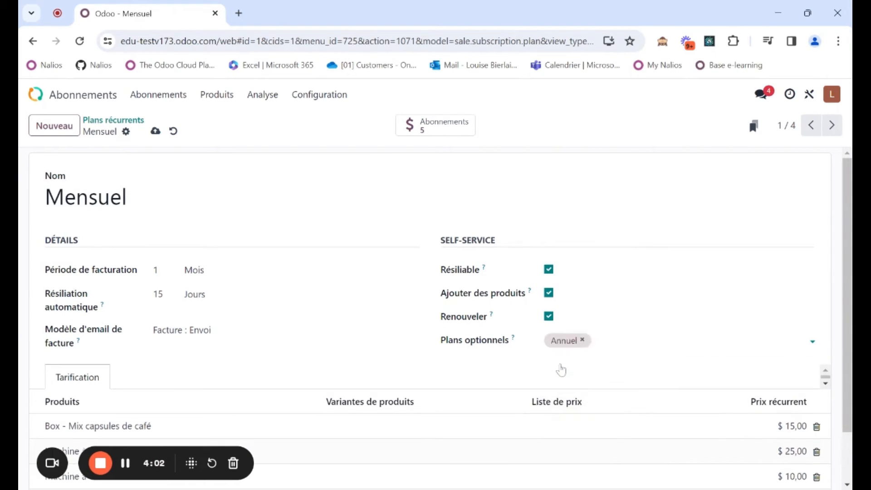
{"action": "left_click", "coordinate": [621, 345]}
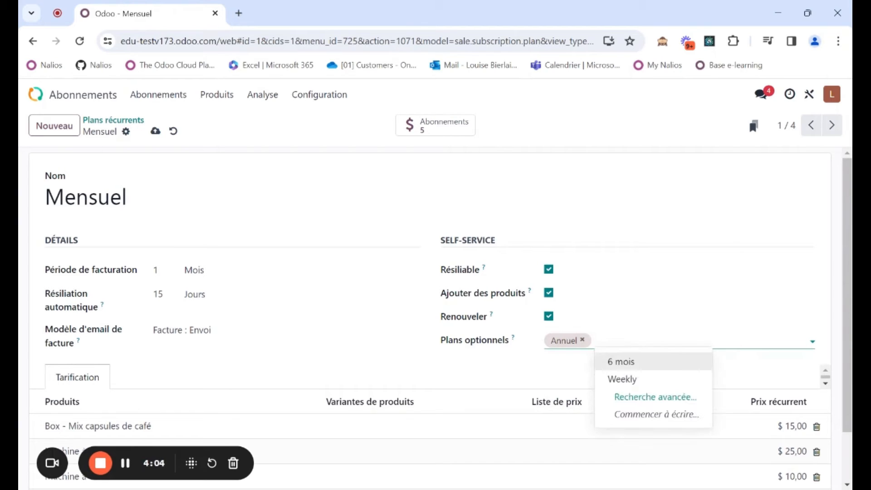
{"action": "left_click", "coordinate": [622, 380]}
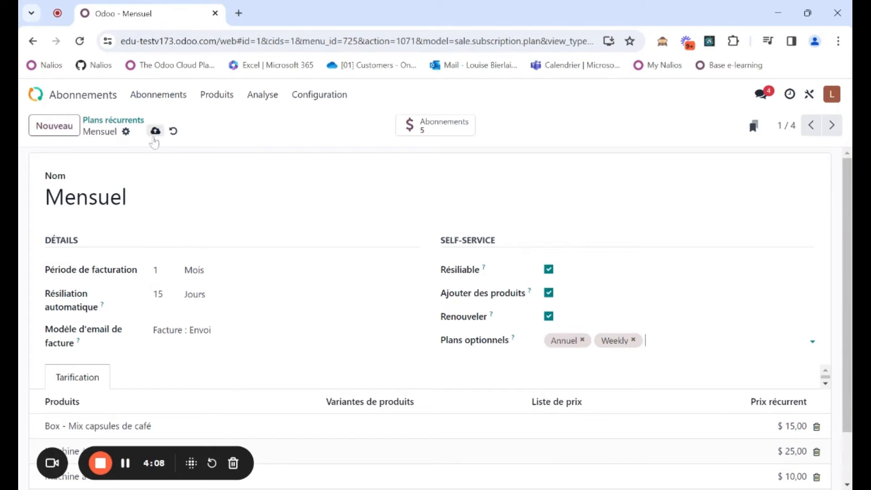
{"action": "left_click", "coordinate": [155, 131]}
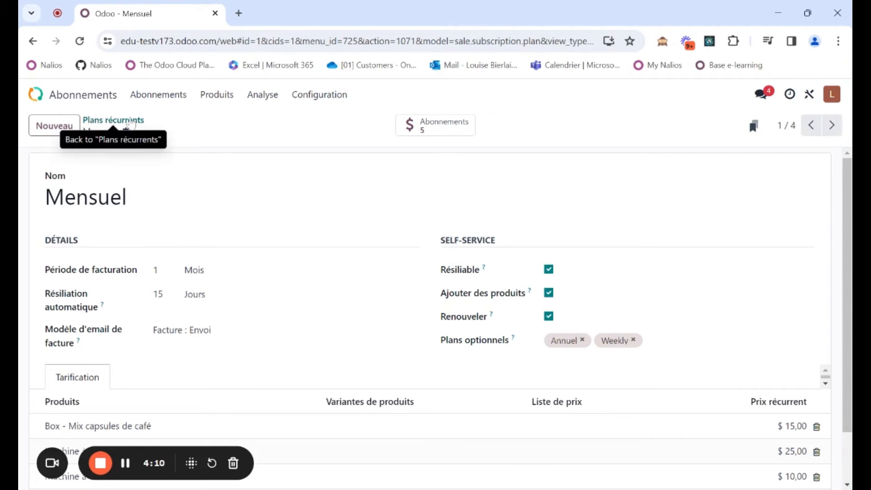
Step: Create a new subscription for the customer Deco Addict using the Monthly quotation template
{"action": "left_click", "coordinate": [154, 98]}
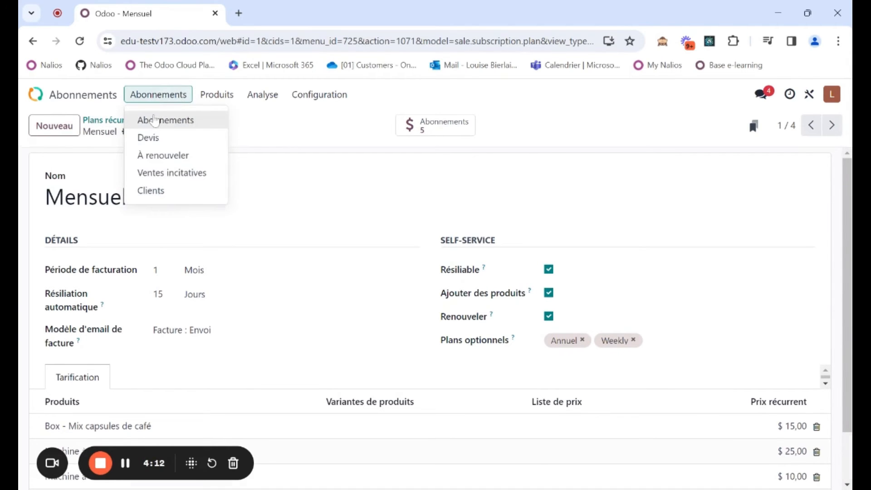
{"action": "left_click", "coordinate": [155, 120]}
{"action": "left_click", "coordinate": [55, 125]}
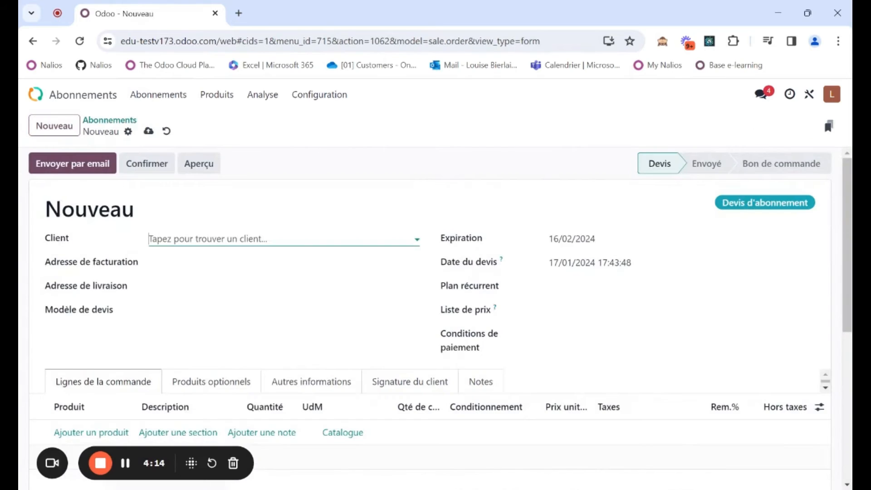
{"action": "left_click", "coordinate": [191, 262]}
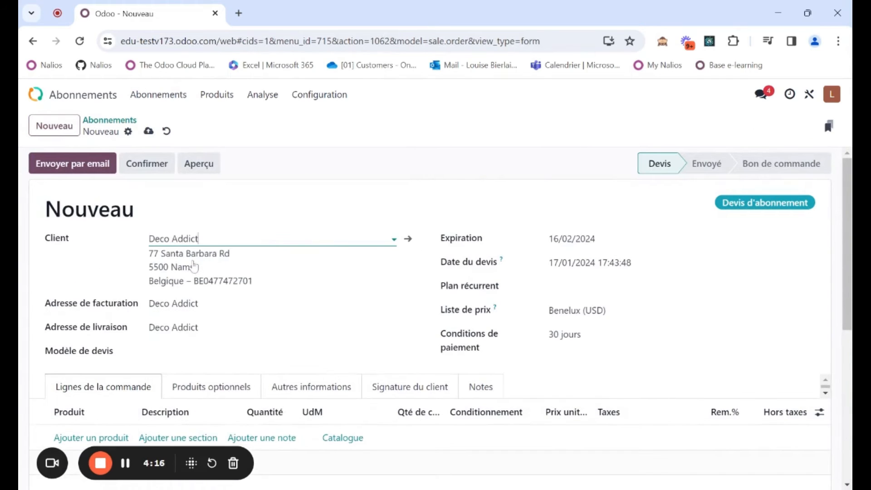
{"action": "scroll", "coordinate": [182, 340], "scroll_direction": "down", "scroll_amount": 1}
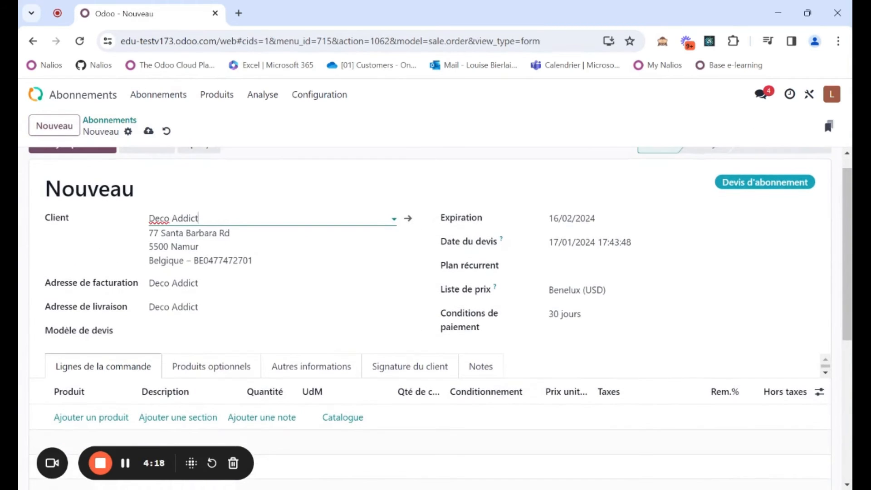
{"action": "left_click", "coordinate": [177, 330]}
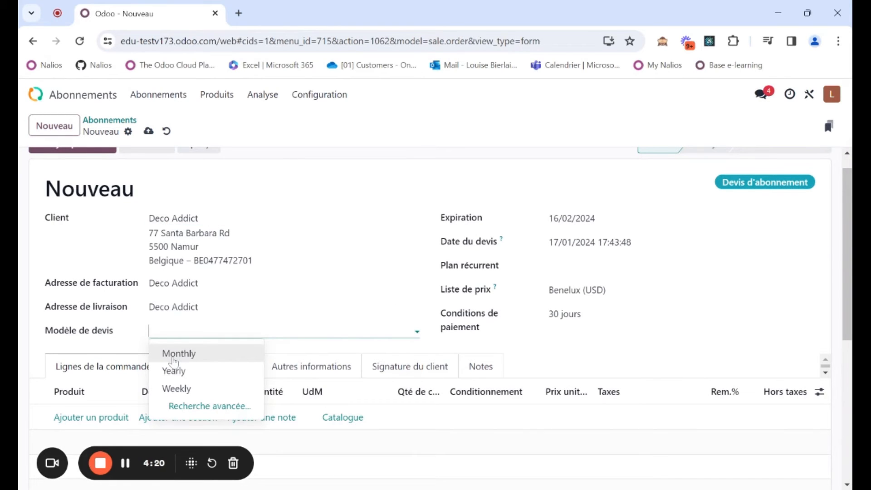
{"action": "left_click", "coordinate": [174, 355]}
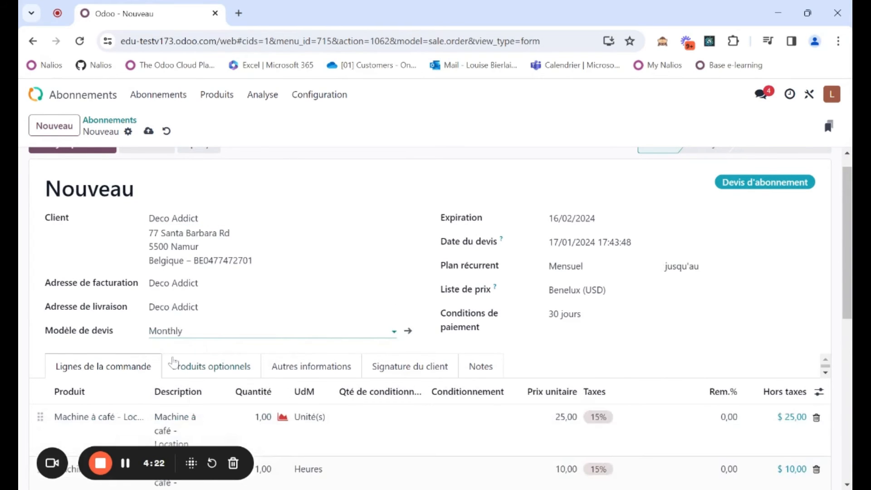
Step: Check the subscription quotation's optional products and order lines, and confirm the quotation
{"action": "scroll", "coordinate": [431, 317], "scroll_direction": "down", "scroll_amount": 1}
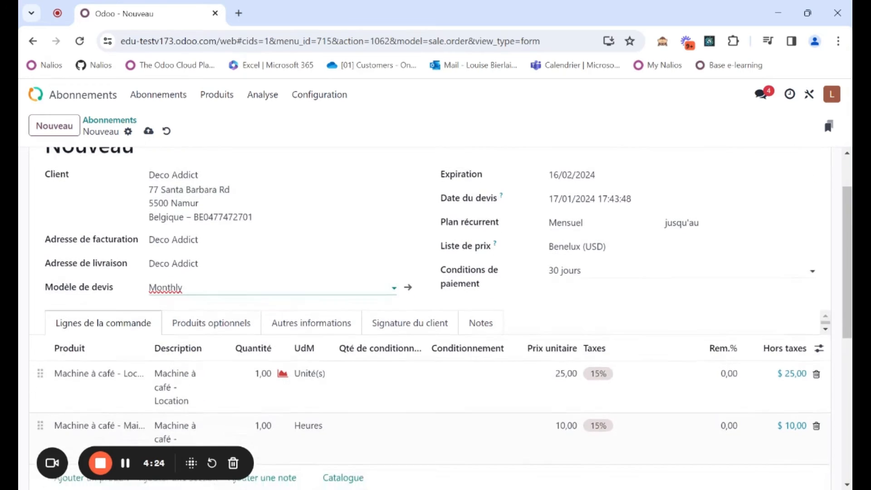
{"action": "left_click", "coordinate": [221, 321]}
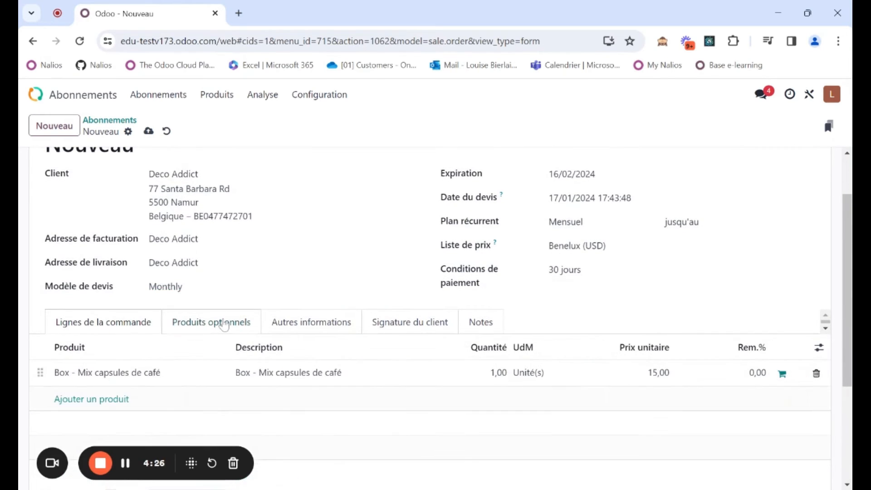
{"action": "left_click", "coordinate": [123, 326]}
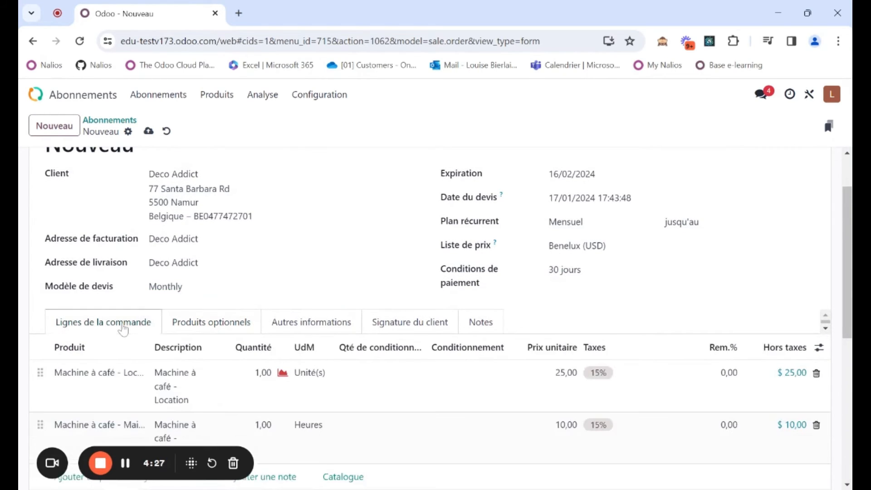
{"action": "scroll", "coordinate": [136, 295], "scroll_direction": "up", "scroll_amount": 2}
{"action": "left_click", "coordinate": [141, 173]}
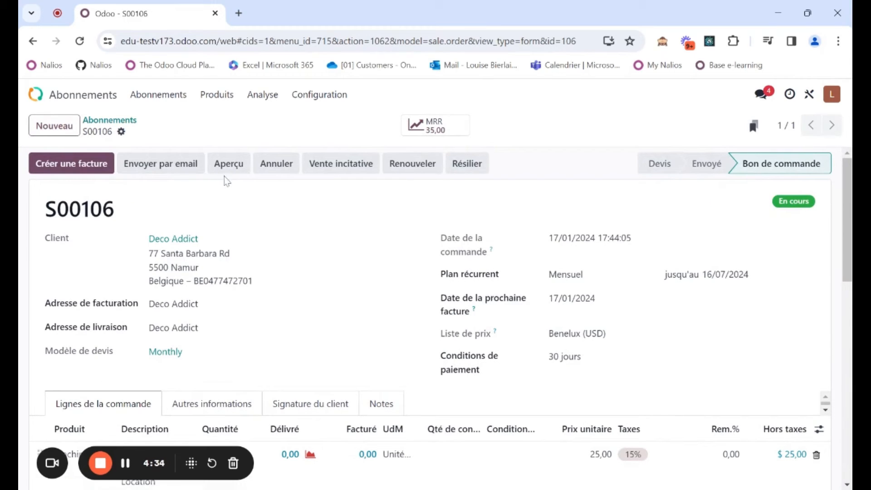
Step: Create and confirm a regular invoice for the Deco Addict subscription and register its payment
{"action": "left_click", "coordinate": [101, 165]}
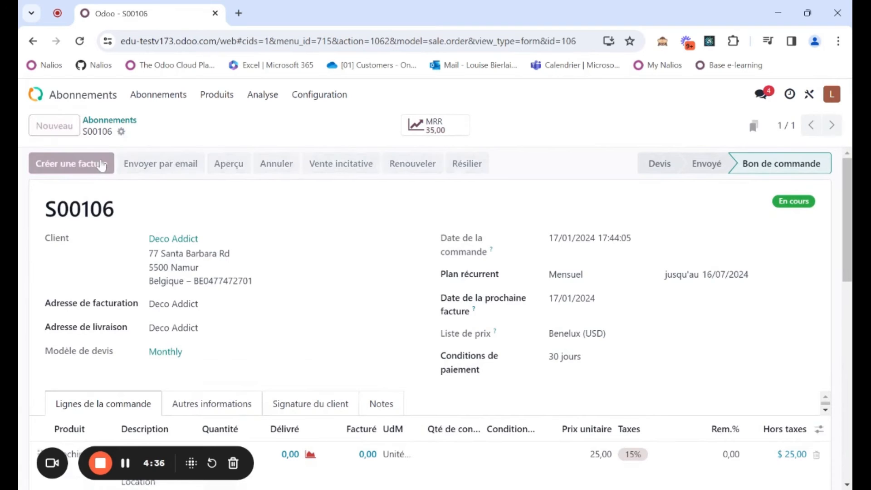
{"action": "left_click", "coordinate": [186, 363]}
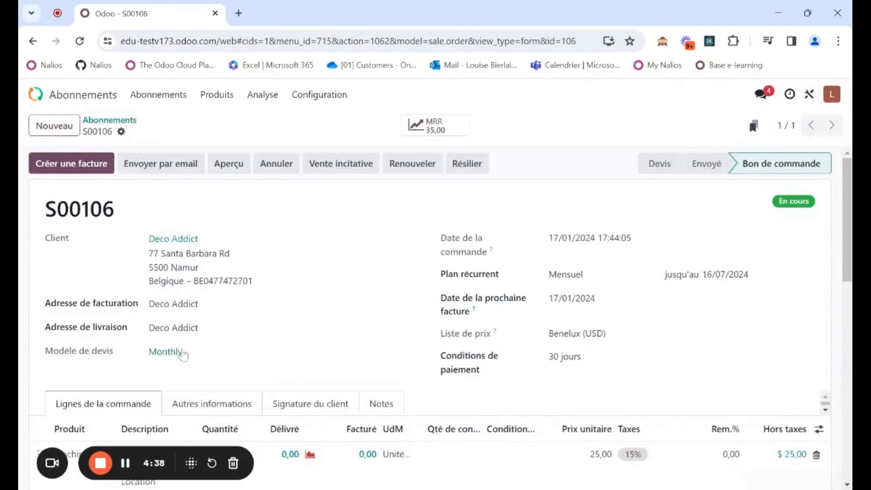
{"action": "left_click", "coordinate": [62, 167]}
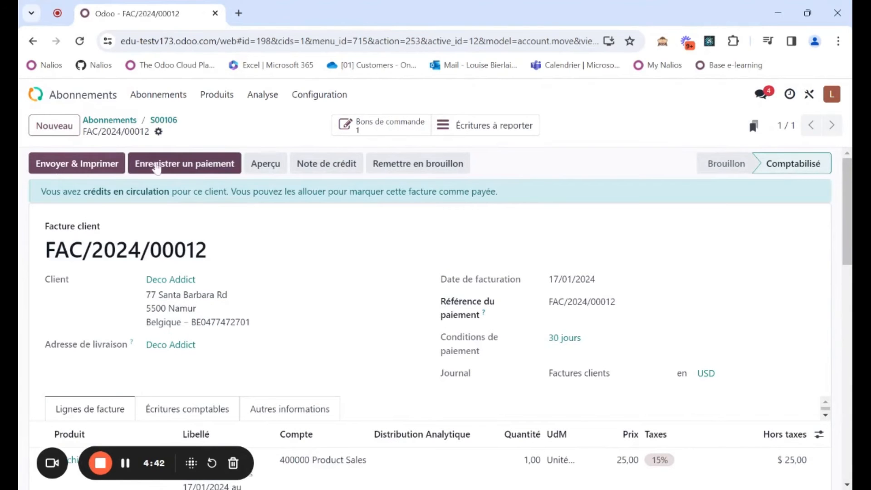
{"action": "left_click", "coordinate": [157, 165]}
{"action": "left_click", "coordinate": [191, 360]}
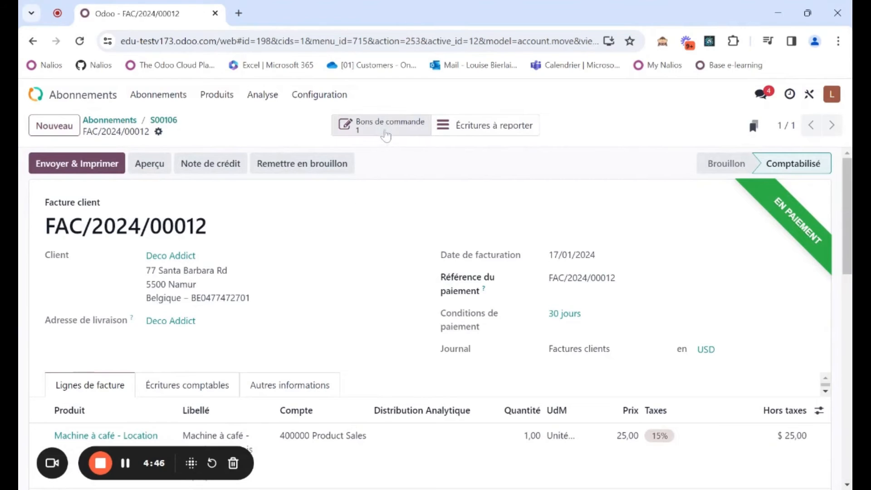
Step: Open the customer portal preview from the invoice's sales order and examine its self-service options, invoices and plan details
{"action": "left_click", "coordinate": [386, 134]}
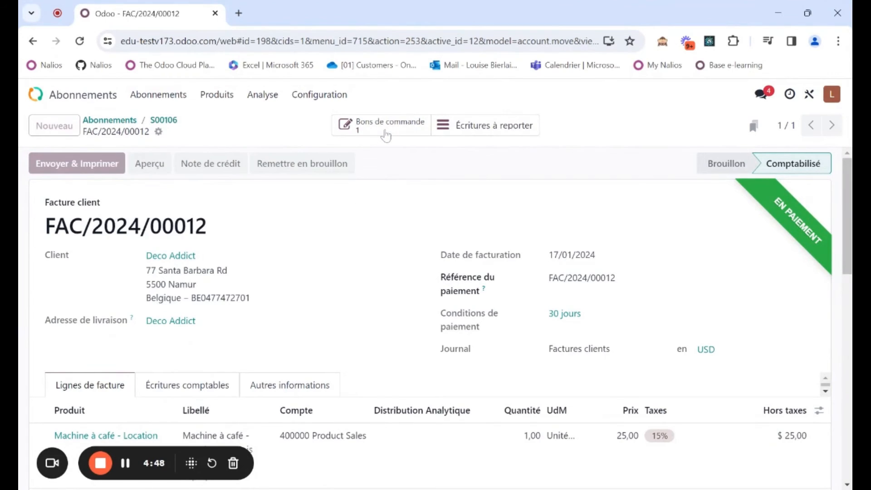
{"action": "left_click", "coordinate": [230, 174]}
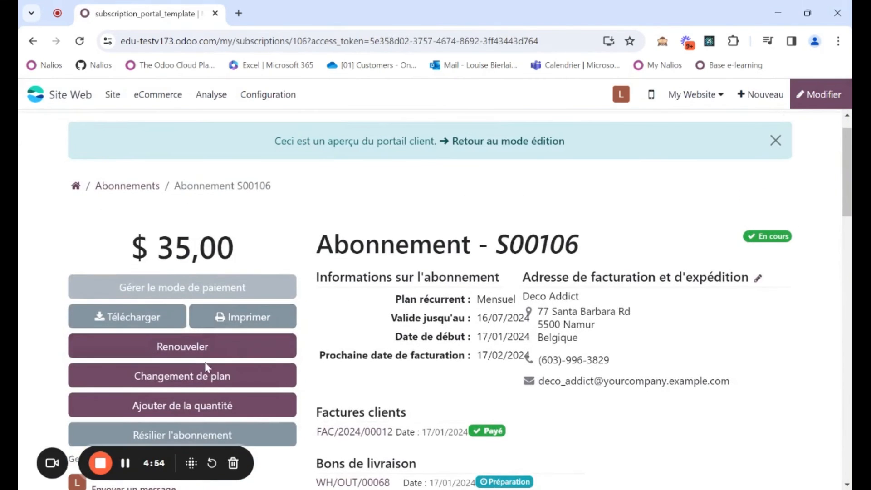
{"action": "scroll", "coordinate": [209, 354], "scroll_direction": "down", "scroll_amount": 2}
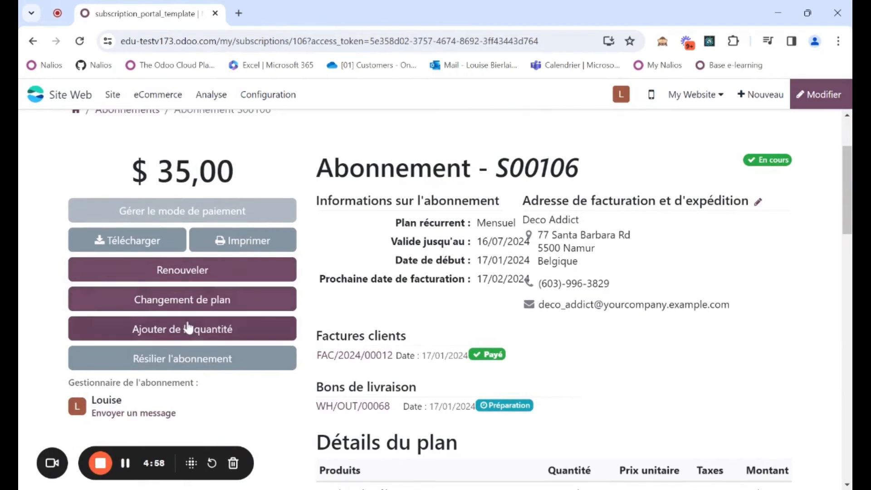
{"action": "scroll", "coordinate": [409, 368], "scroll_direction": "down", "scroll_amount": 1}
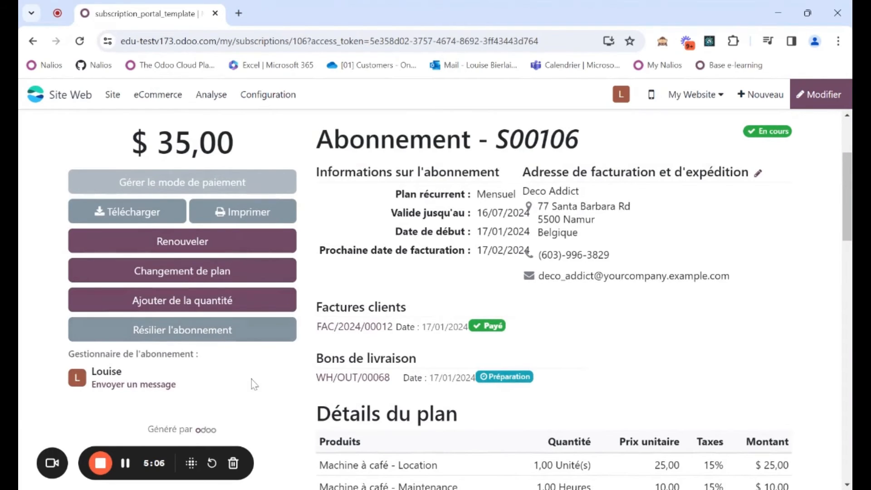
{"action": "scroll", "coordinate": [254, 384], "scroll_direction": "down", "scroll_amount": 5}
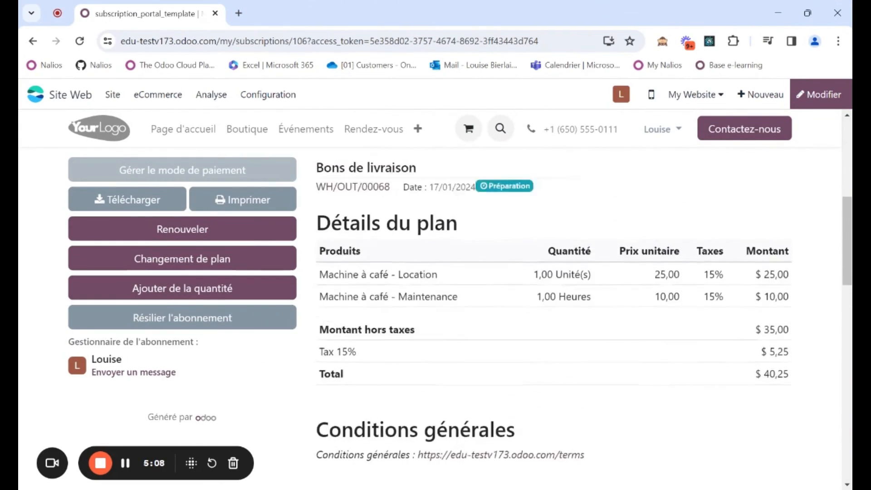
{"action": "scroll", "coordinate": [231, 295], "scroll_direction": "up", "scroll_amount": 5}
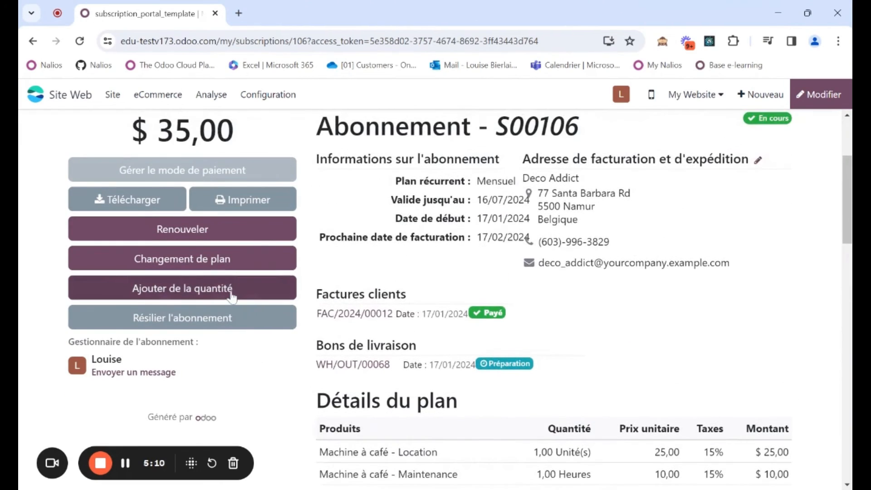
Step: Request a plan change from the customer portal, choosing the Annuel plan and submitting it
{"action": "left_click", "coordinate": [214, 275]}
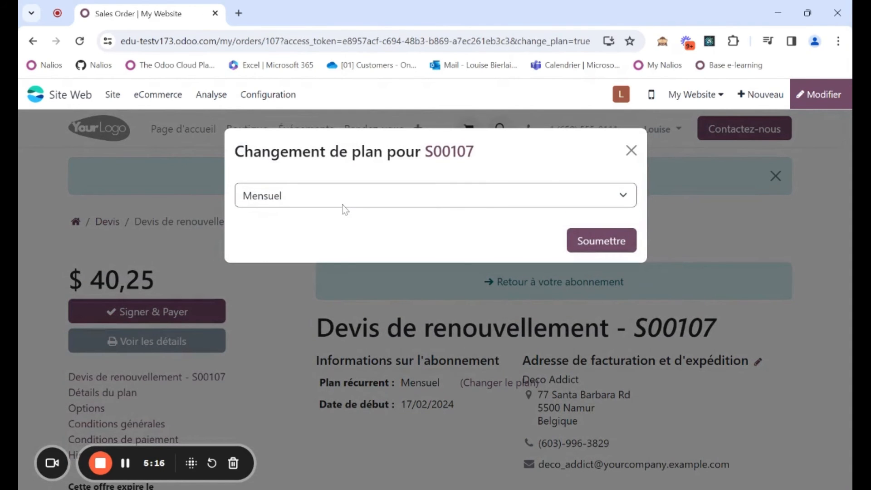
{"action": "left_click", "coordinate": [343, 205]}
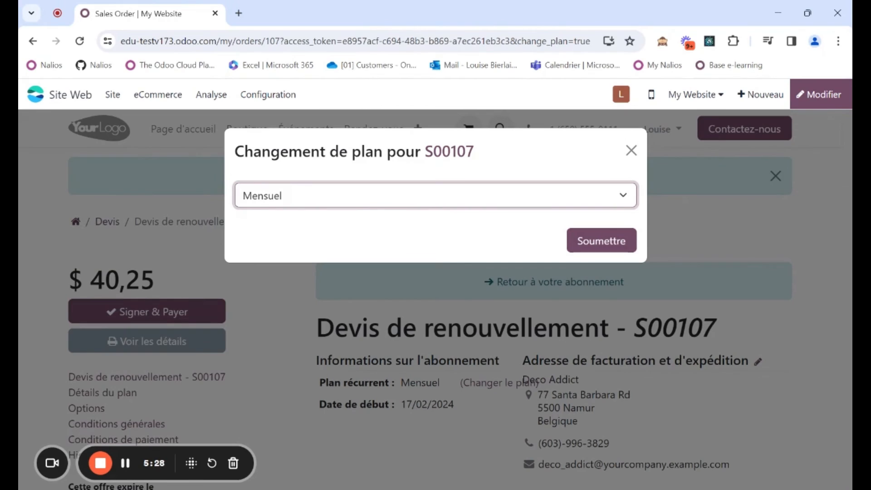
{"action": "left_click", "coordinate": [281, 231]}
{"action": "left_click", "coordinate": [615, 240]}
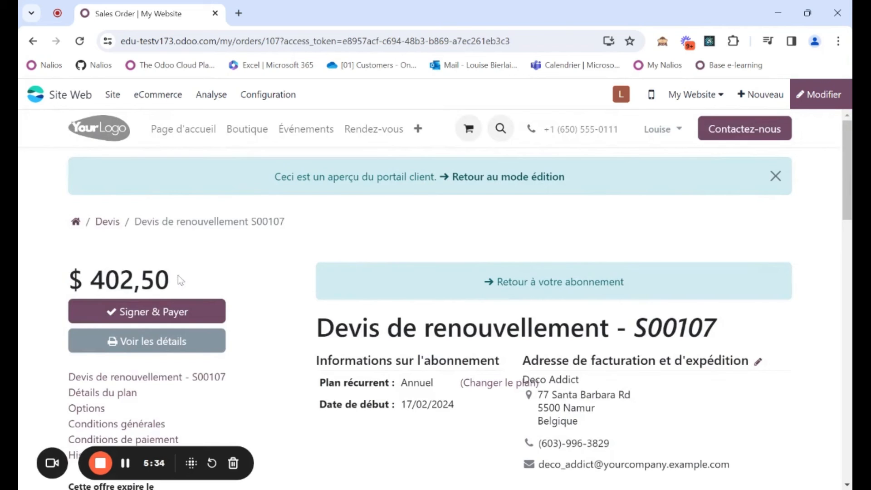
Step: Examine the renewal quotation's plan details and prices in the portal, and return to edit mode
{"action": "scroll", "coordinate": [310, 239], "scroll_direction": "down", "scroll_amount": 1}
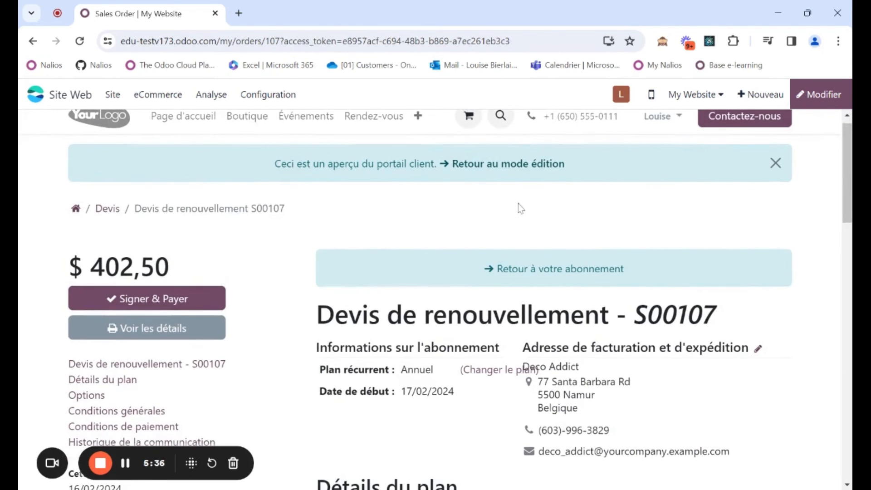
{"action": "scroll", "coordinate": [518, 203], "scroll_direction": "down", "scroll_amount": 4}
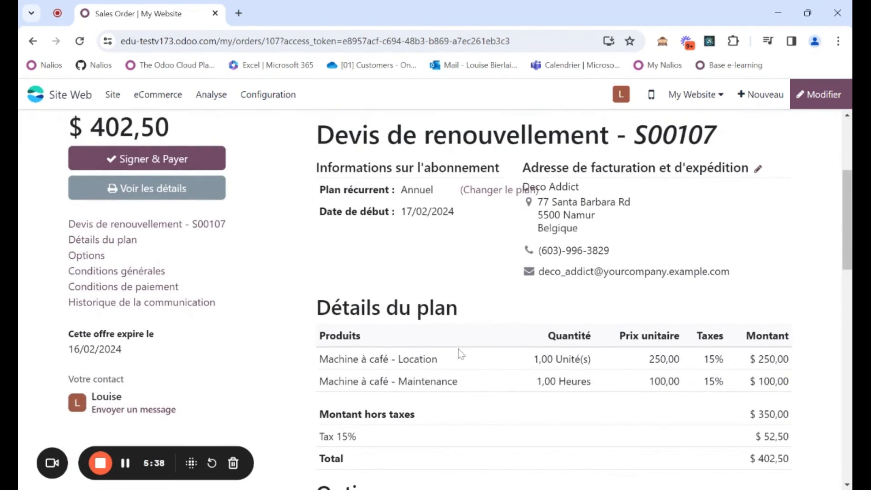
{"action": "scroll", "coordinate": [472, 348], "scroll_direction": "down", "scroll_amount": 1}
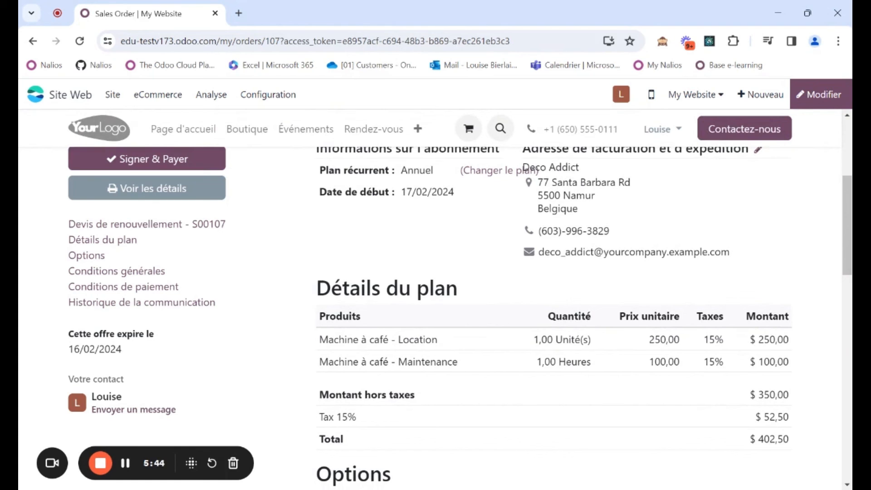
{"action": "scroll", "coordinate": [622, 368], "scroll_direction": "up", "scroll_amount": 4}
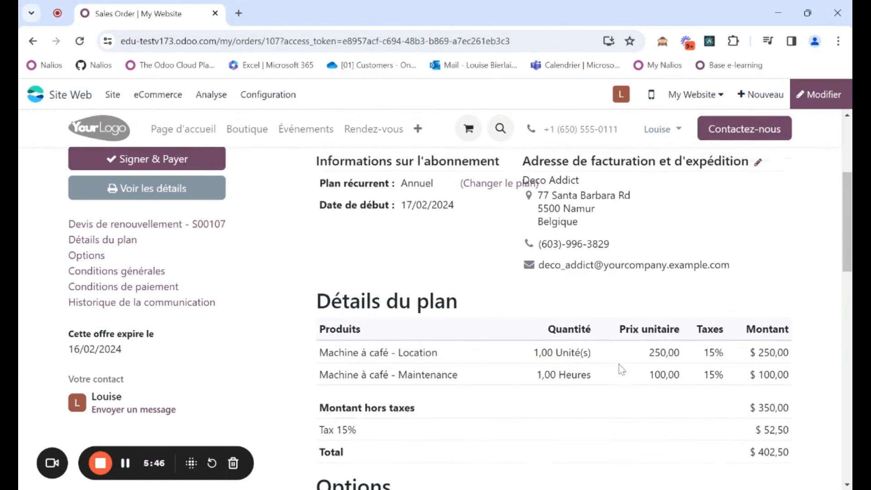
{"action": "left_click", "coordinate": [536, 145]}
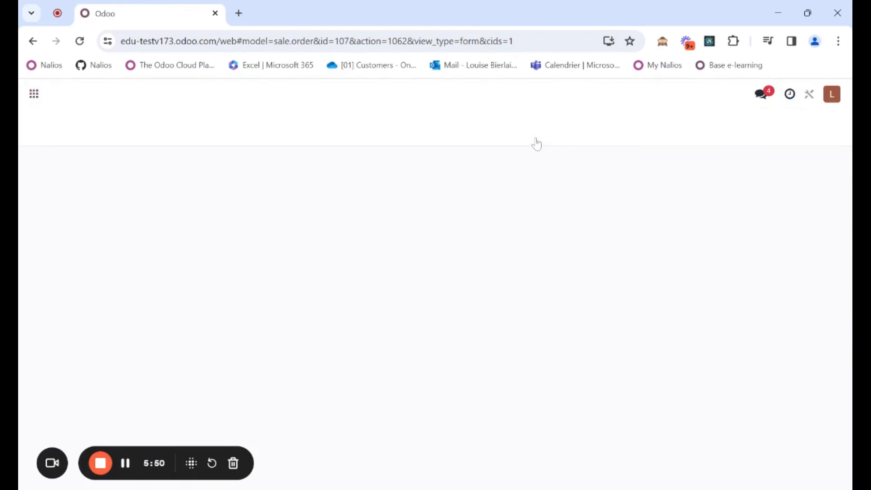
Step: Examine the renewal quotation's recurring plan and order lines in the back end, and return to the apps overview
{"action": "scroll", "coordinate": [363, 227], "scroll_direction": "down", "scroll_amount": 3}
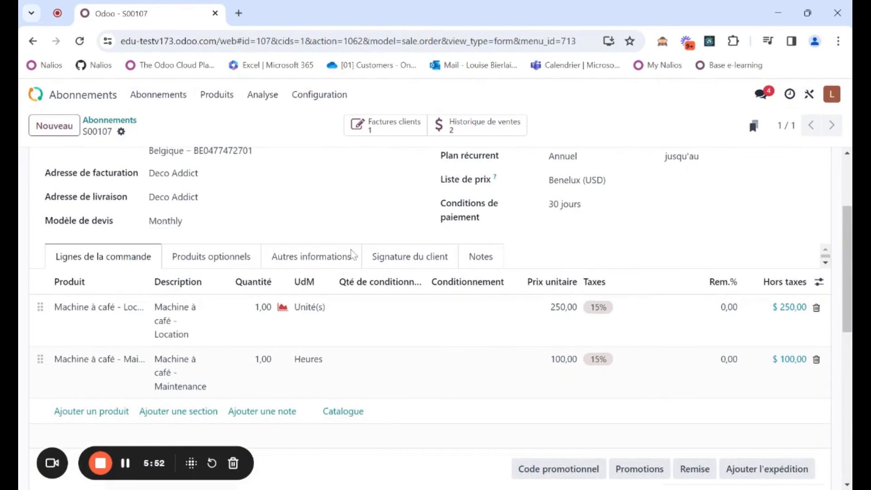
{"action": "scroll", "coordinate": [325, 284], "scroll_direction": "up", "scroll_amount": 3}
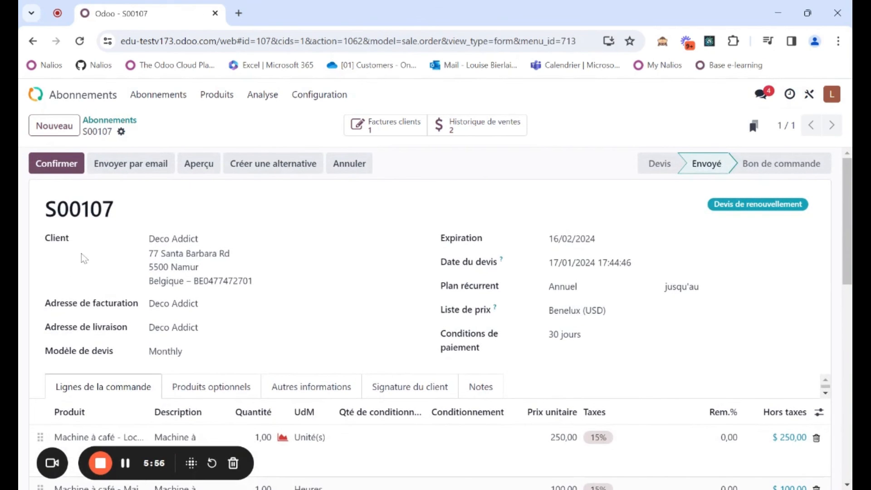
{"action": "scroll", "coordinate": [407, 327], "scroll_direction": "down", "scroll_amount": 2}
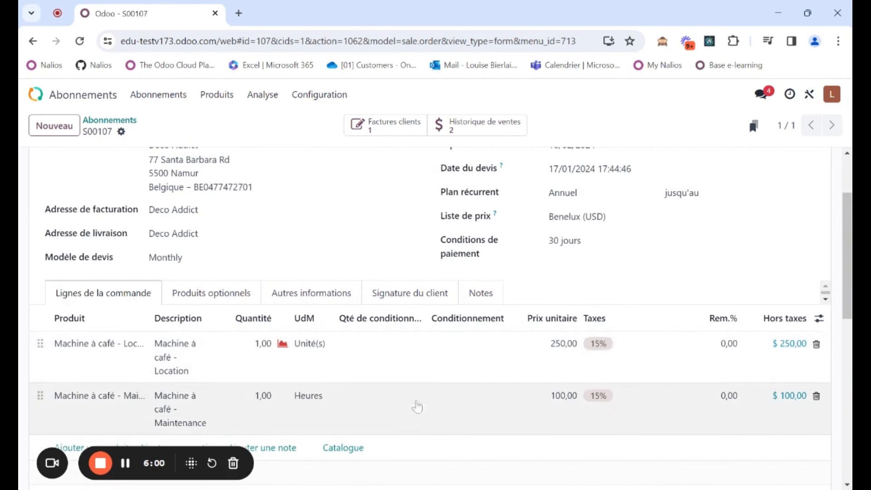
{"action": "scroll", "coordinate": [408, 394], "scroll_direction": "up", "scroll_amount": 2}
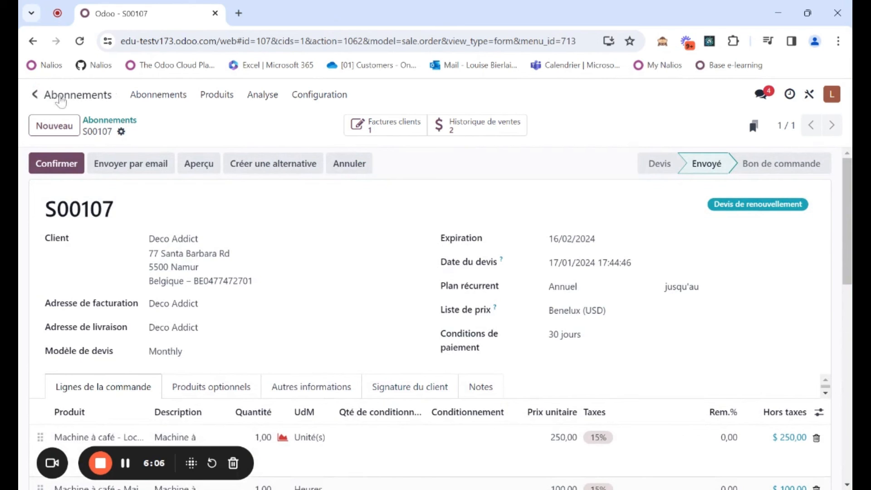
{"action": "left_click", "coordinate": [35, 94]}
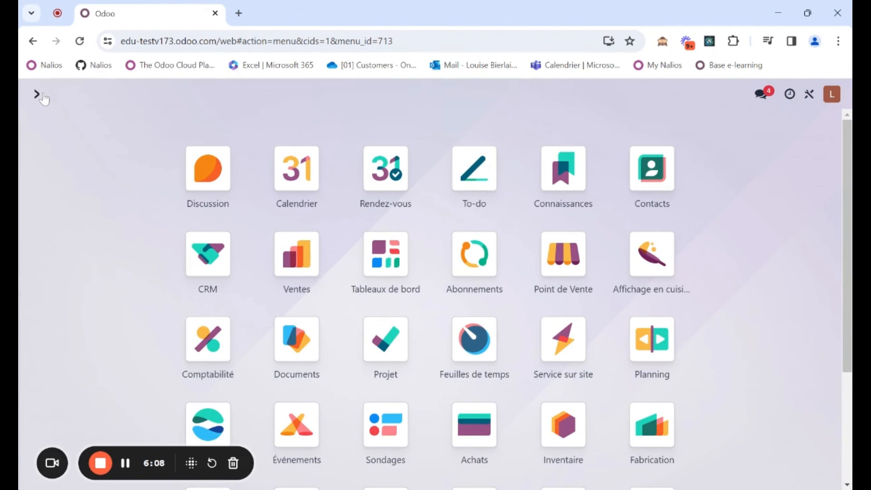